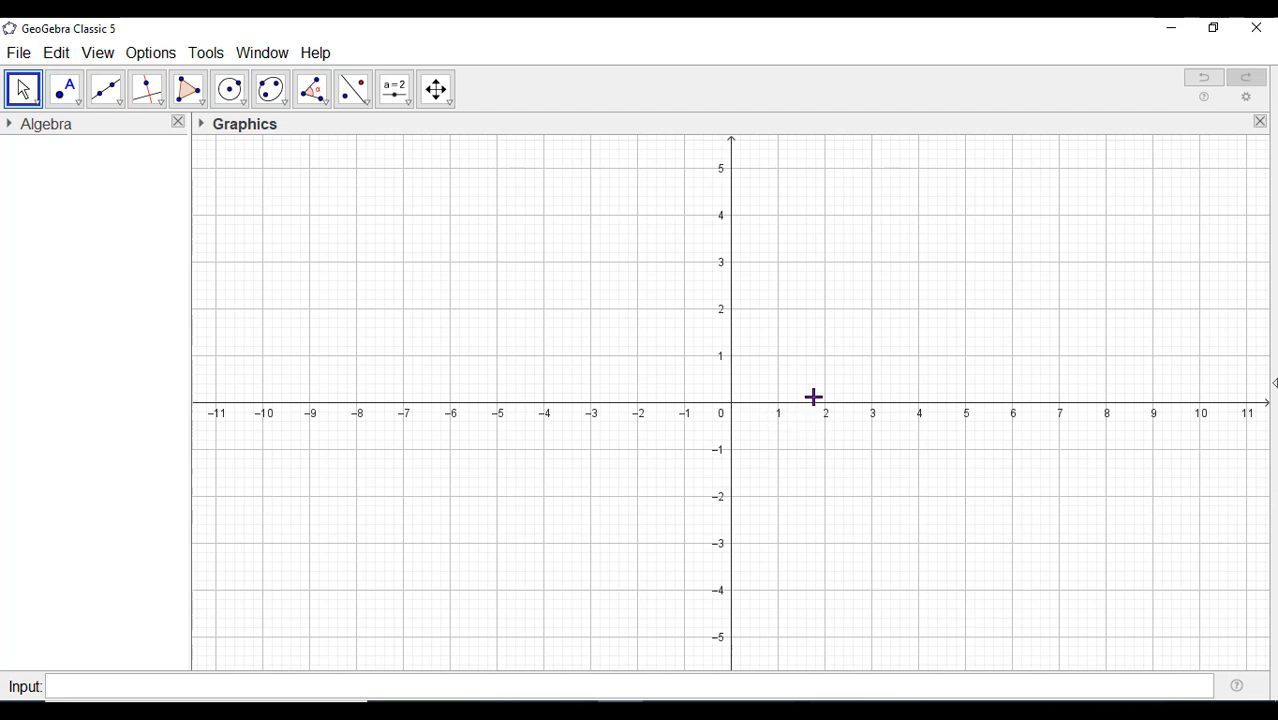
- Open the graphics view preferences and label the x-axis "Real axis"
{"action": "right_click", "coordinate": [322, 226]}
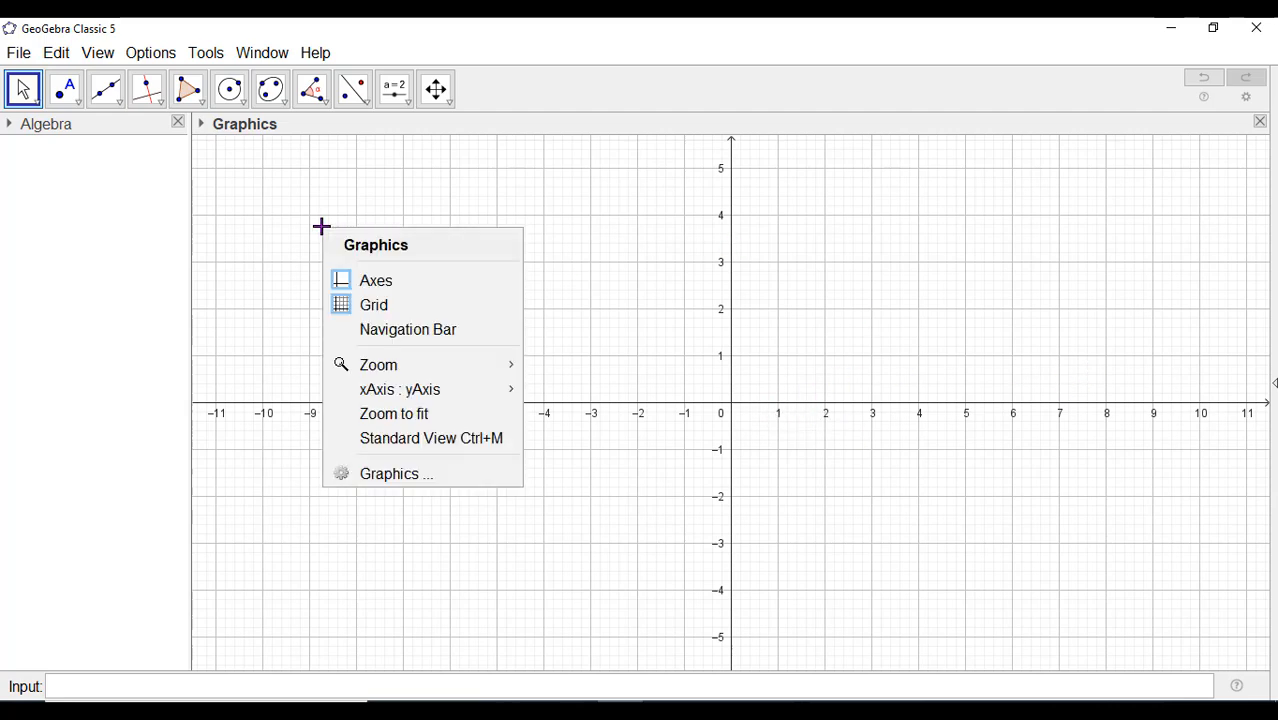
{"action": "left_click", "coordinate": [479, 474]}
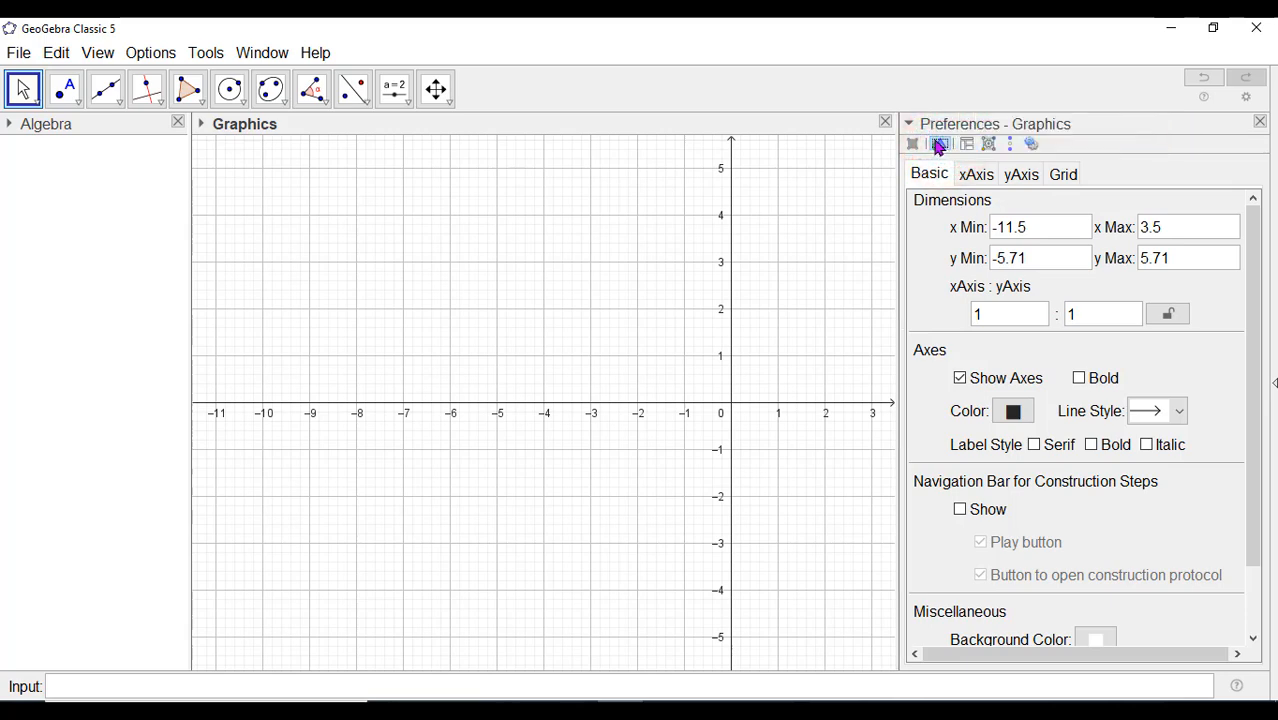
{"action": "left_click", "coordinate": [940, 145]}
{"action": "left_click", "coordinate": [975, 174]}
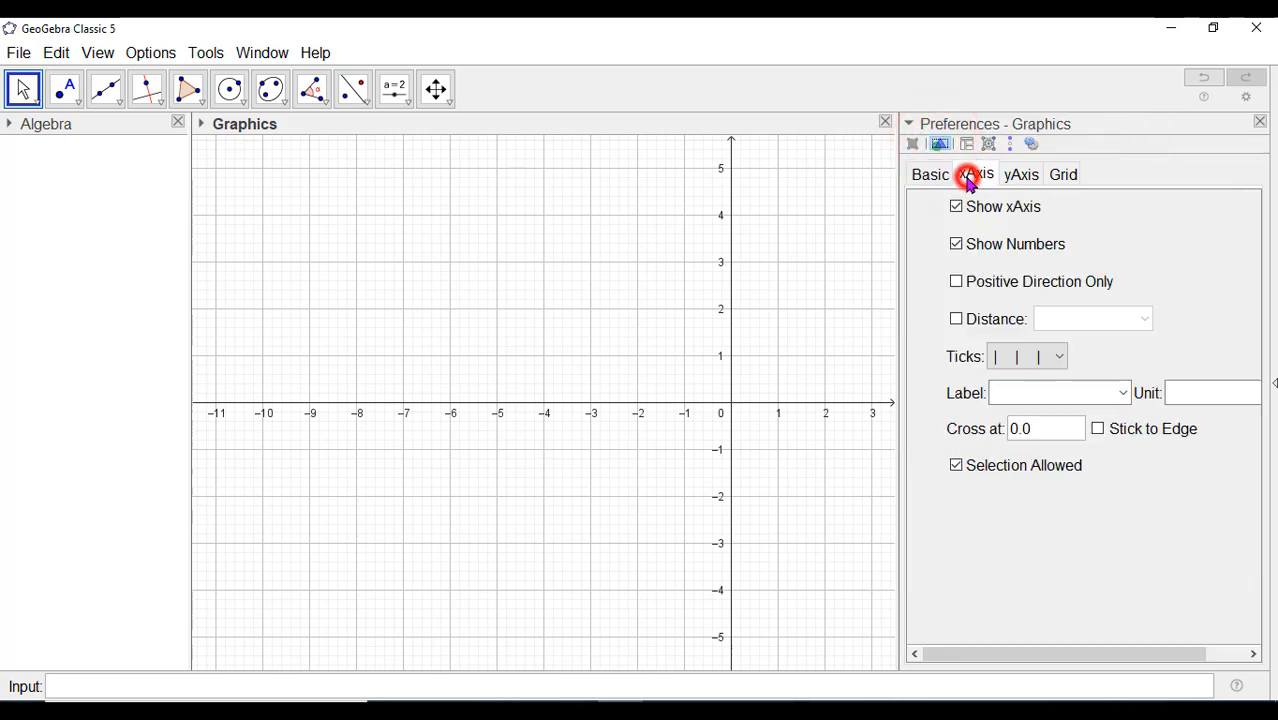
{"action": "left_click", "coordinate": [966, 393]}
{"action": "left_click", "coordinate": [1004, 394]}
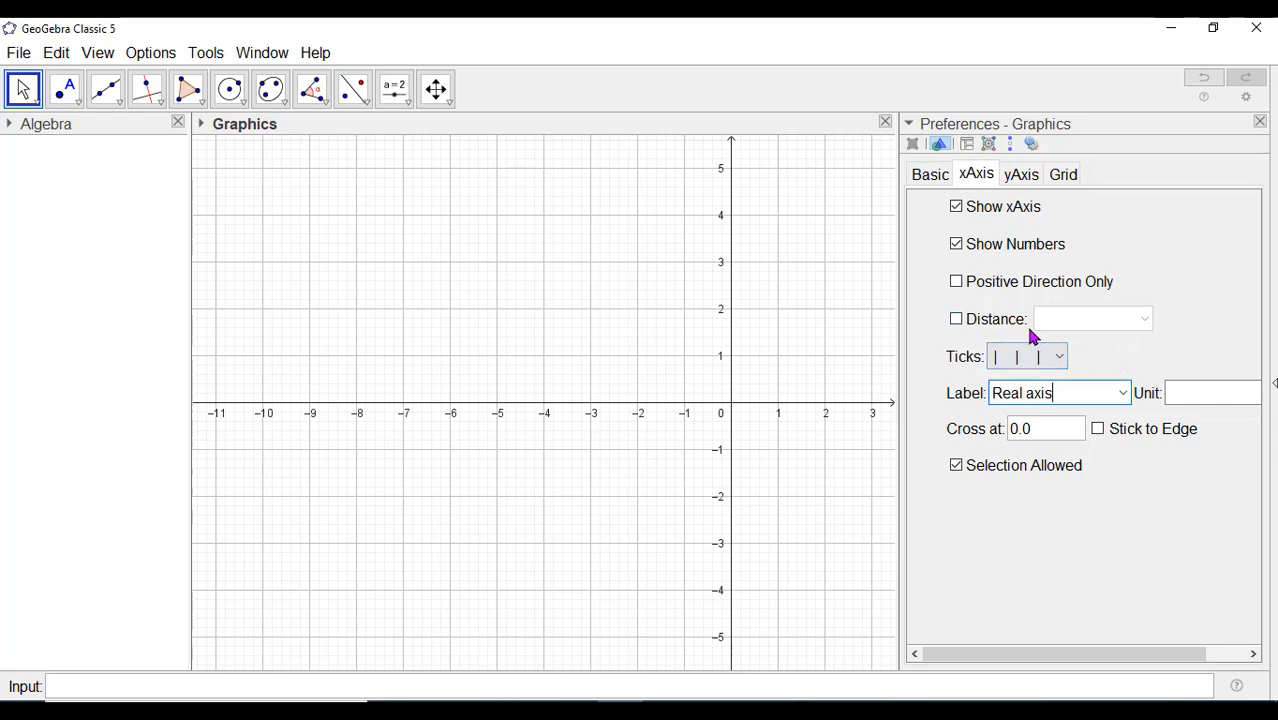
- Label the y-axis "Imaginary axis" and close the graphics preferences
{"action": "left_click", "coordinate": [1013, 174]}
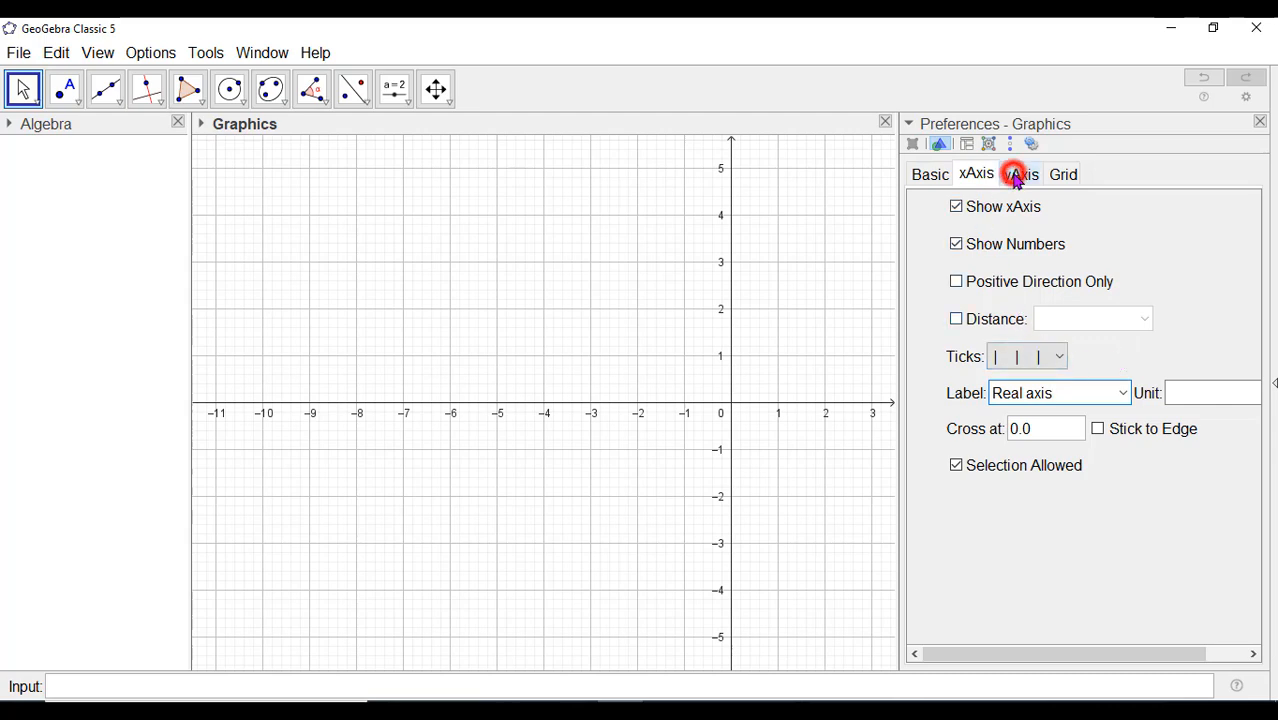
{"action": "left_click", "coordinate": [1030, 393]}
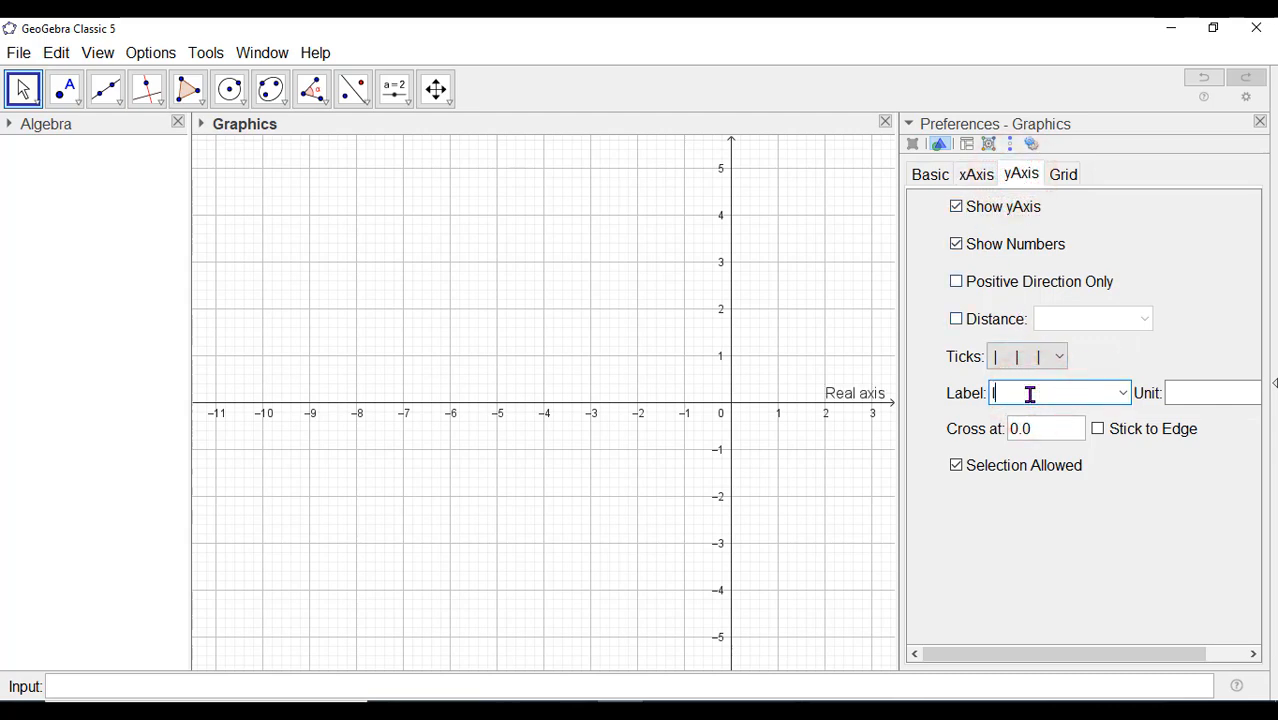
{"action": "type", "text": "Imaginary"}
{"action": "left_click", "coordinate": [966, 408]}
{"action": "type", "text": "axis"}
{"action": "left_click", "coordinate": [1259, 122]}
{"action": "left_click", "coordinate": [779, 357]}
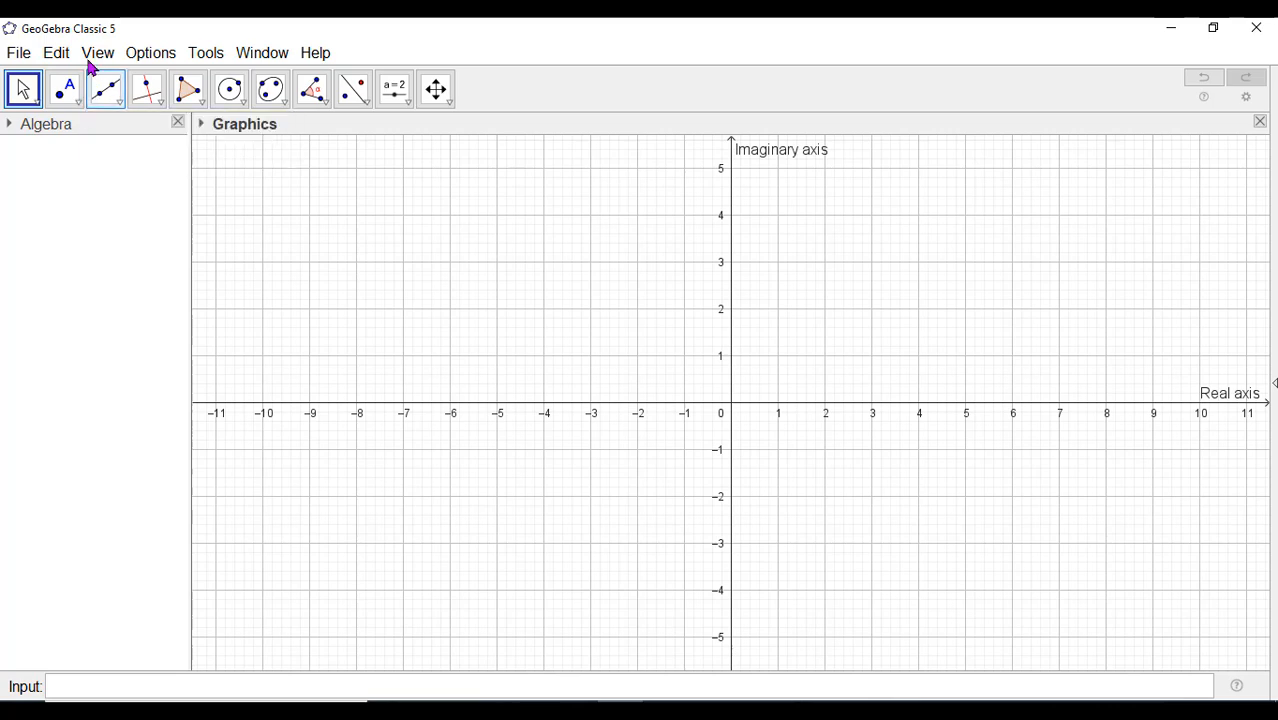
- Change the layout preferences so the input bar sits above the Algebra and Graphics views, and close the preferences
{"action": "left_click", "coordinate": [128, 52]}
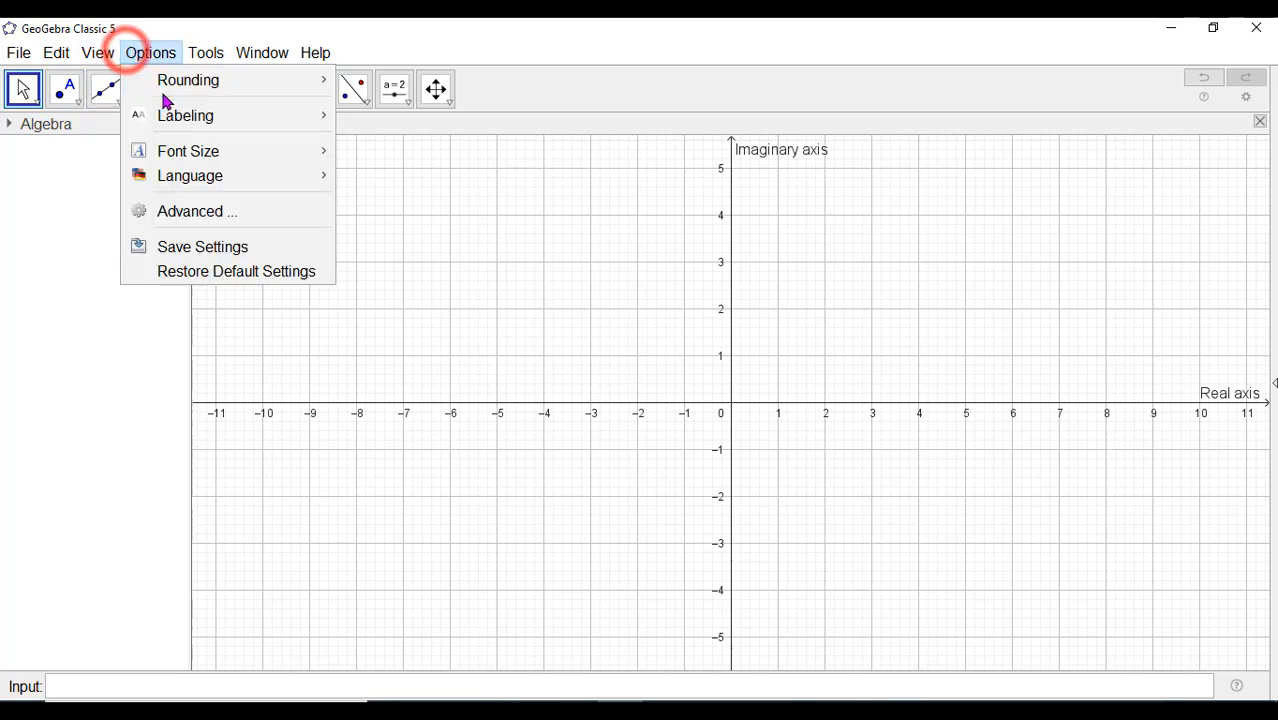
{"action": "left_click", "coordinate": [182, 209]}
{"action": "left_click", "coordinate": [971, 144]}
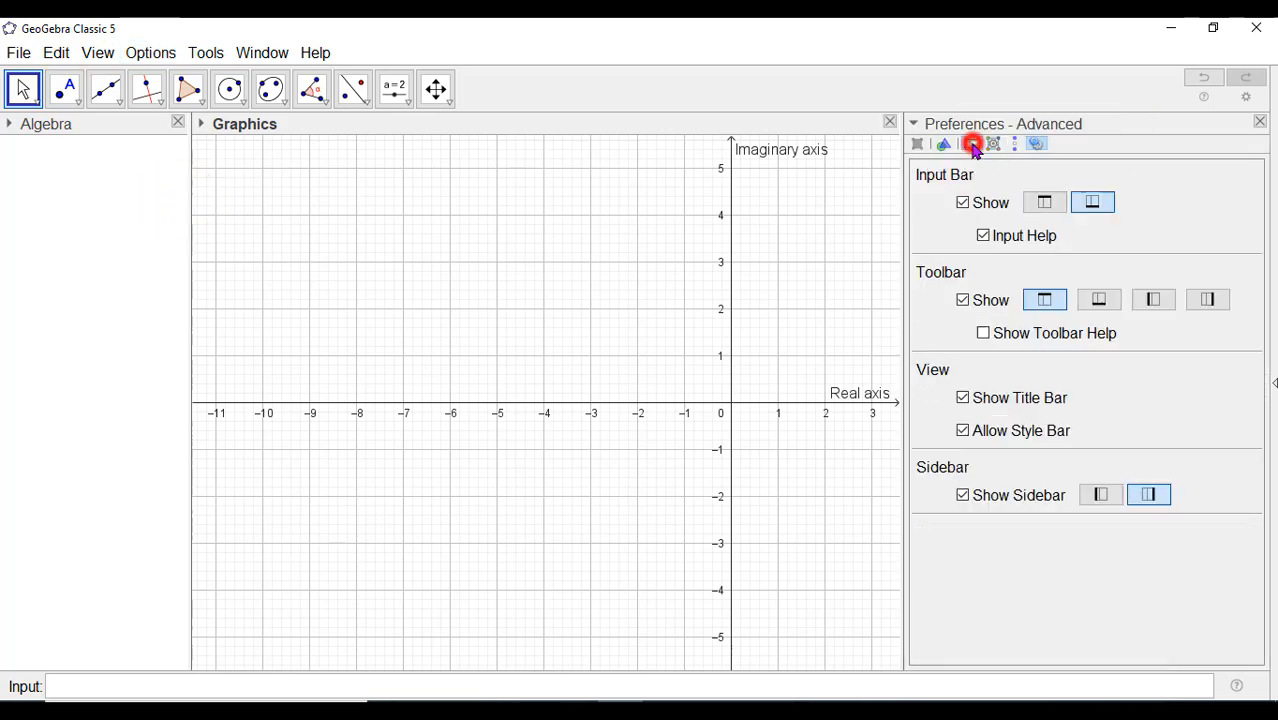
{"action": "left_click", "coordinate": [1043, 206]}
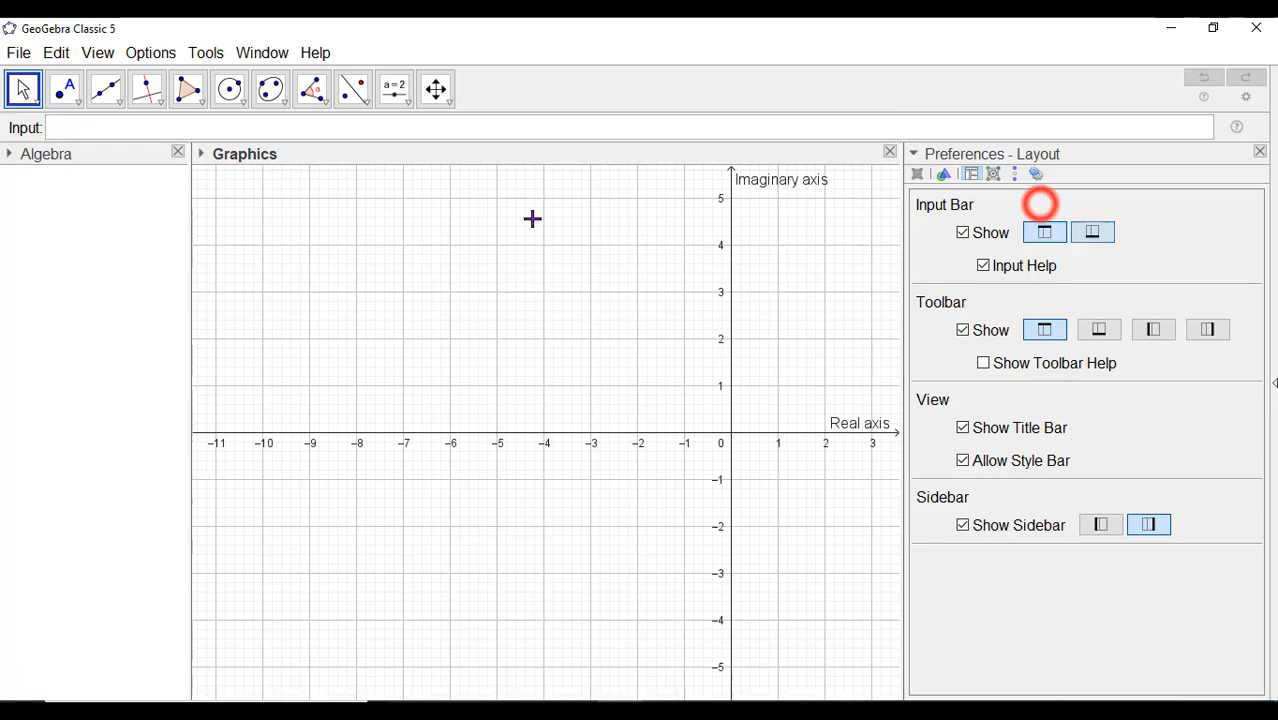
{"action": "left_click", "coordinate": [1260, 153]}
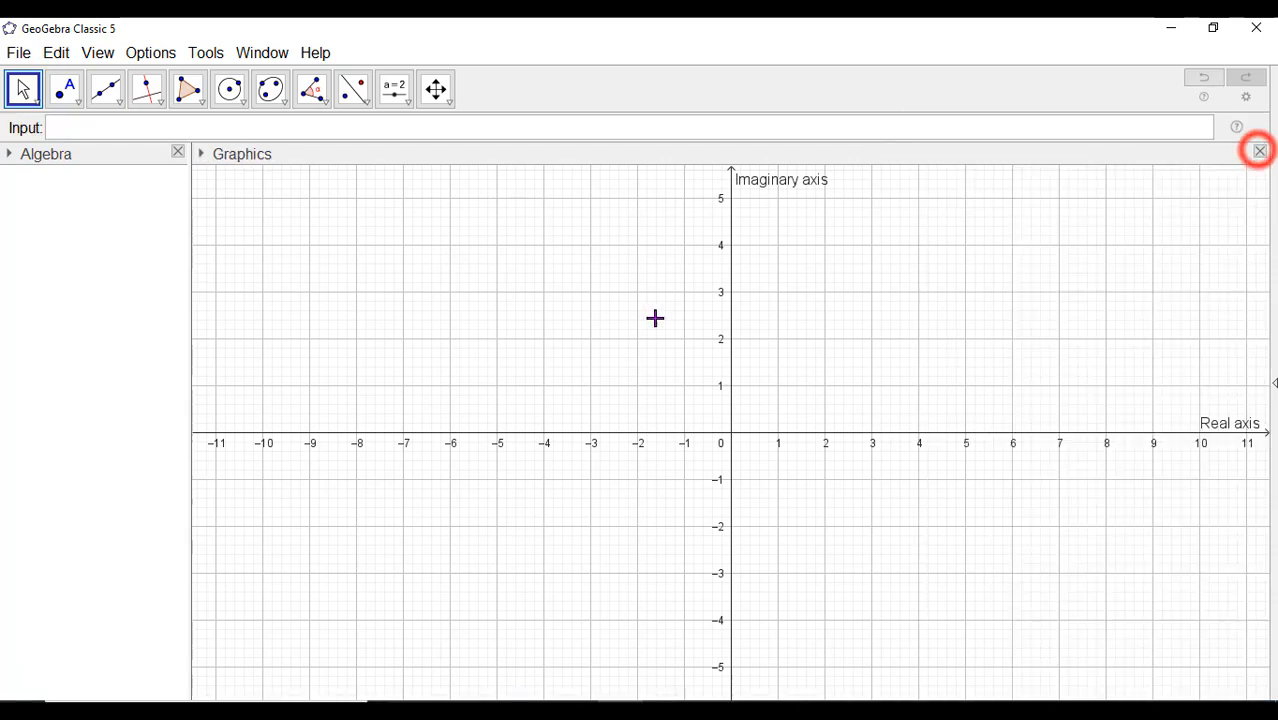
- Plot a complex number at 3 + 3i in the graphics view with the Complex Number tool
{"action": "left_click", "coordinate": [105, 126]}
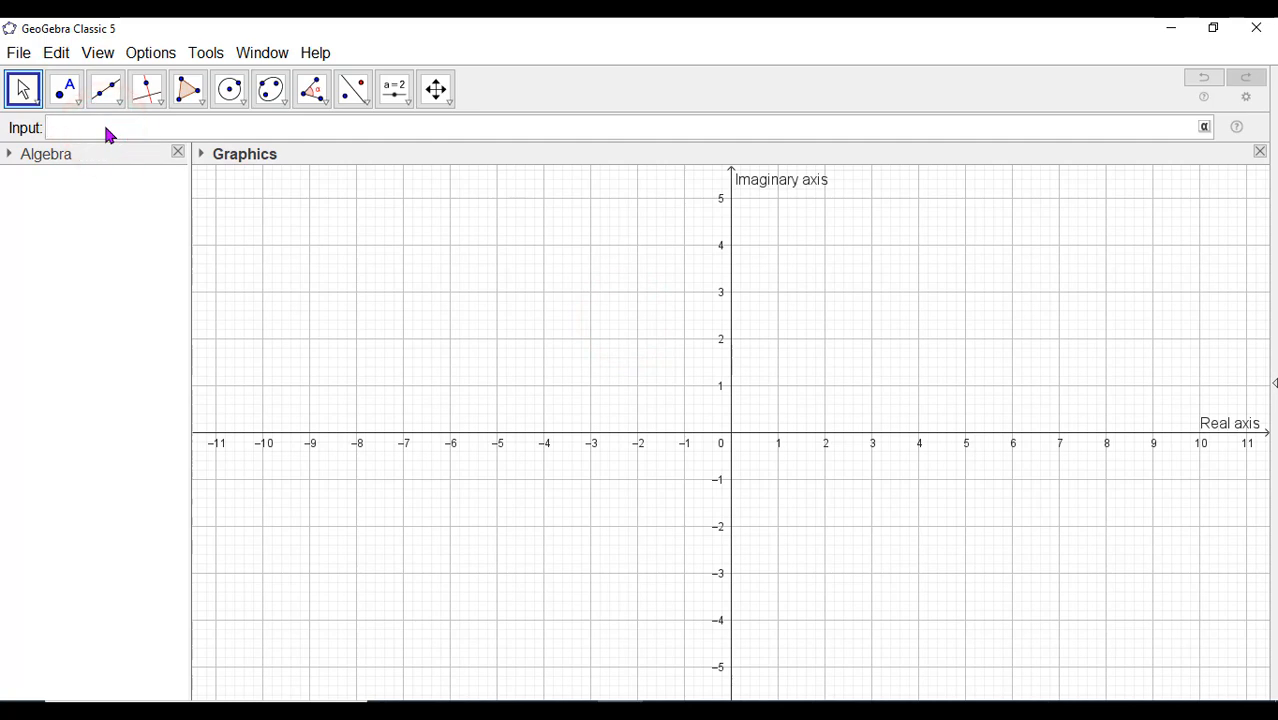
{"action": "left_click", "coordinate": [77, 101]}
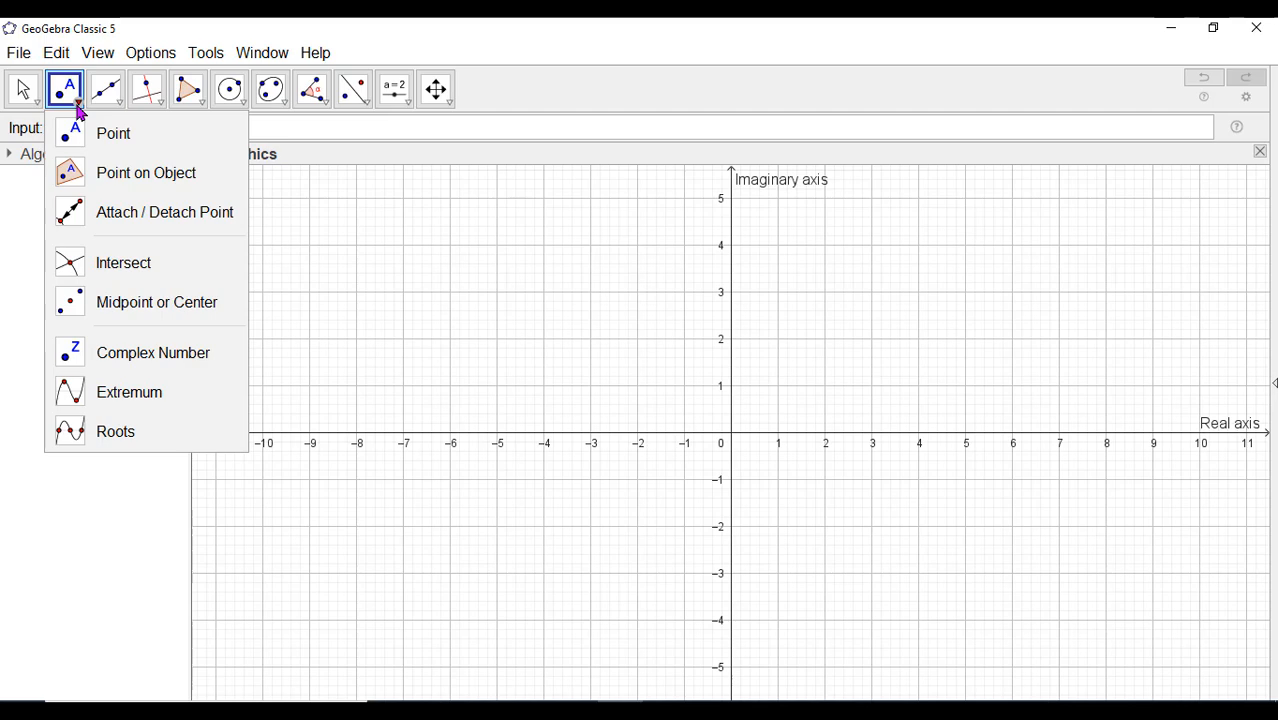
{"action": "left_click", "coordinate": [110, 348]}
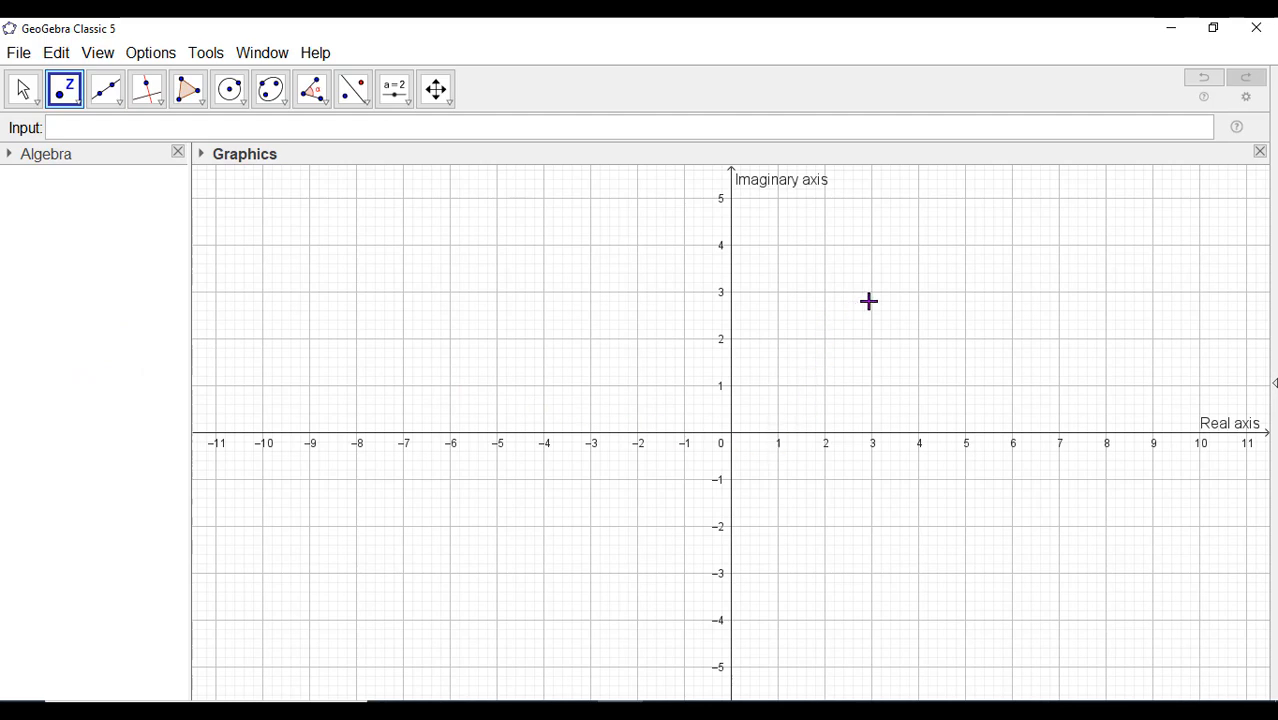
{"action": "left_click", "coordinate": [871, 291]}
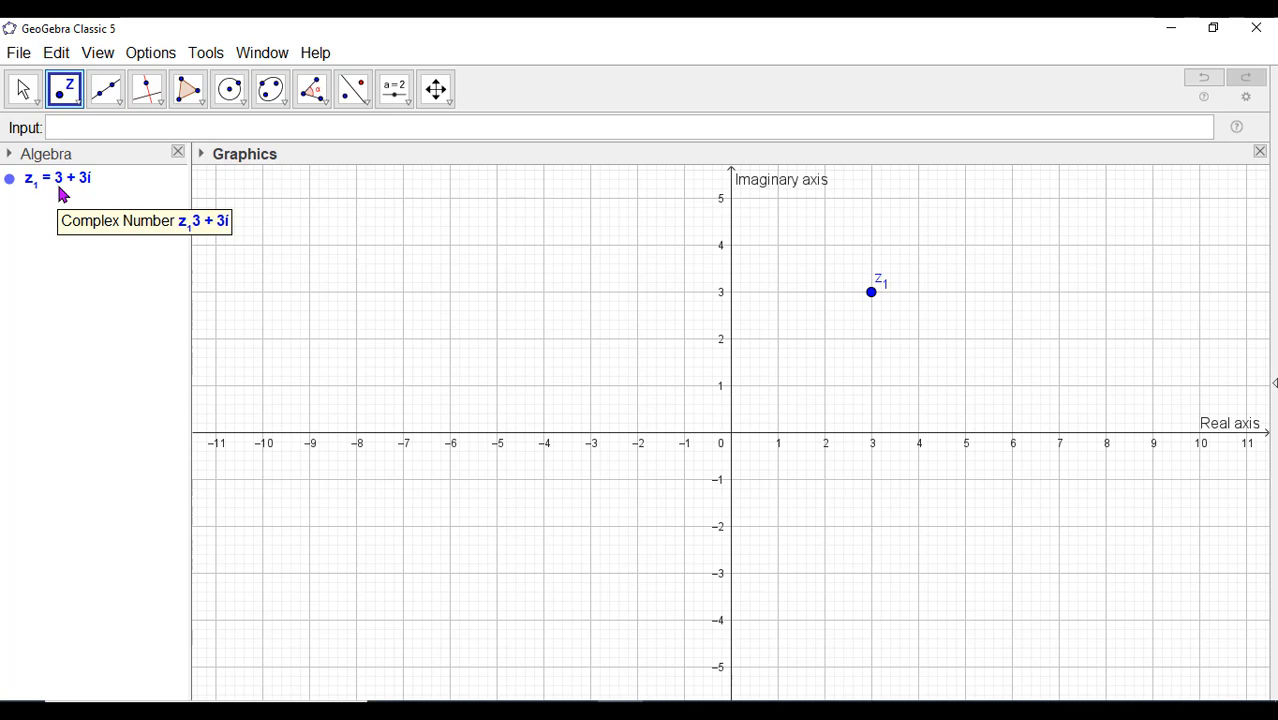
- Set the label of the plotted complex number z₁ to show Name & Value
{"action": "left_click", "coordinate": [23, 88]}
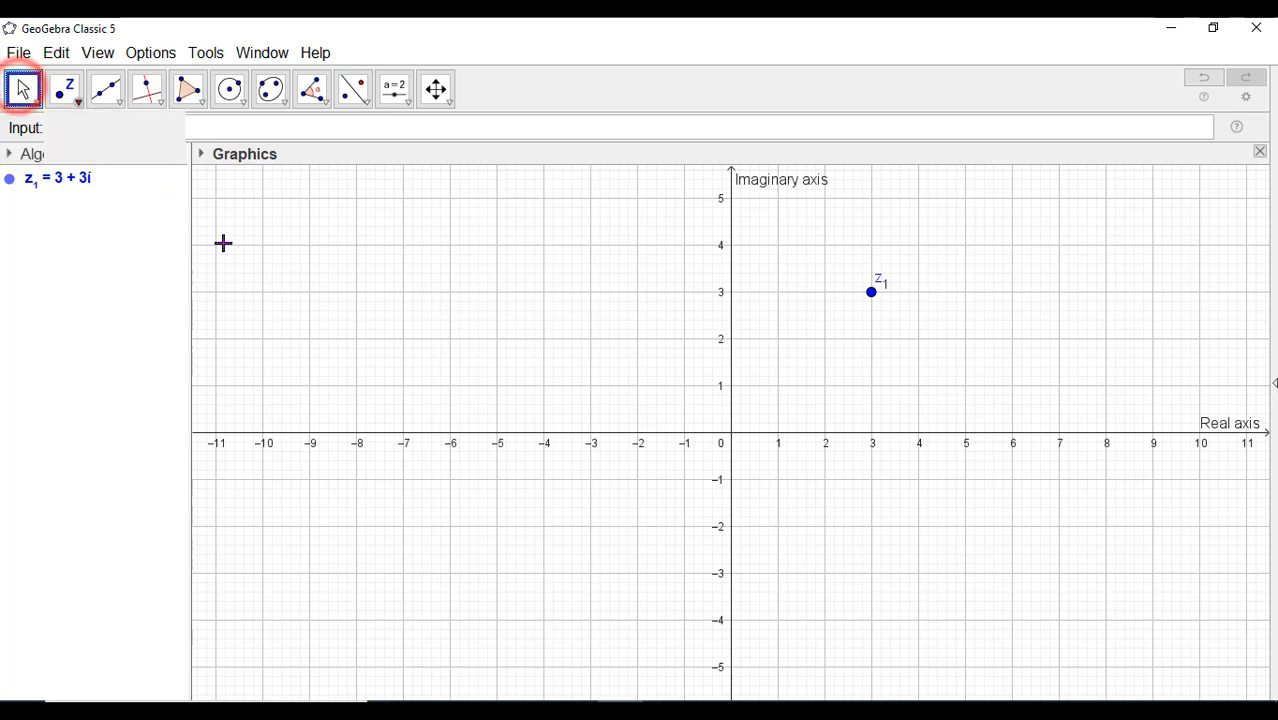
{"action": "left_click", "coordinate": [308, 330]}
{"action": "left_click", "coordinate": [871, 292]}
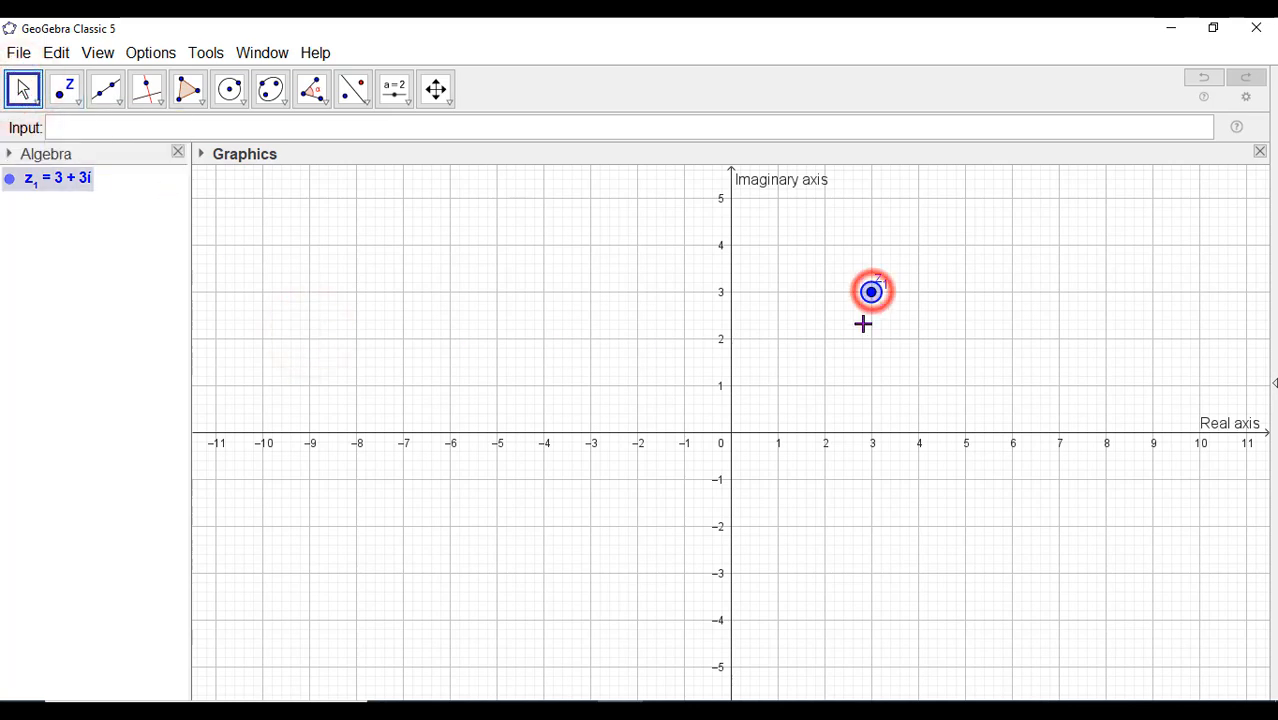
{"action": "left_click", "coordinate": [203, 156]}
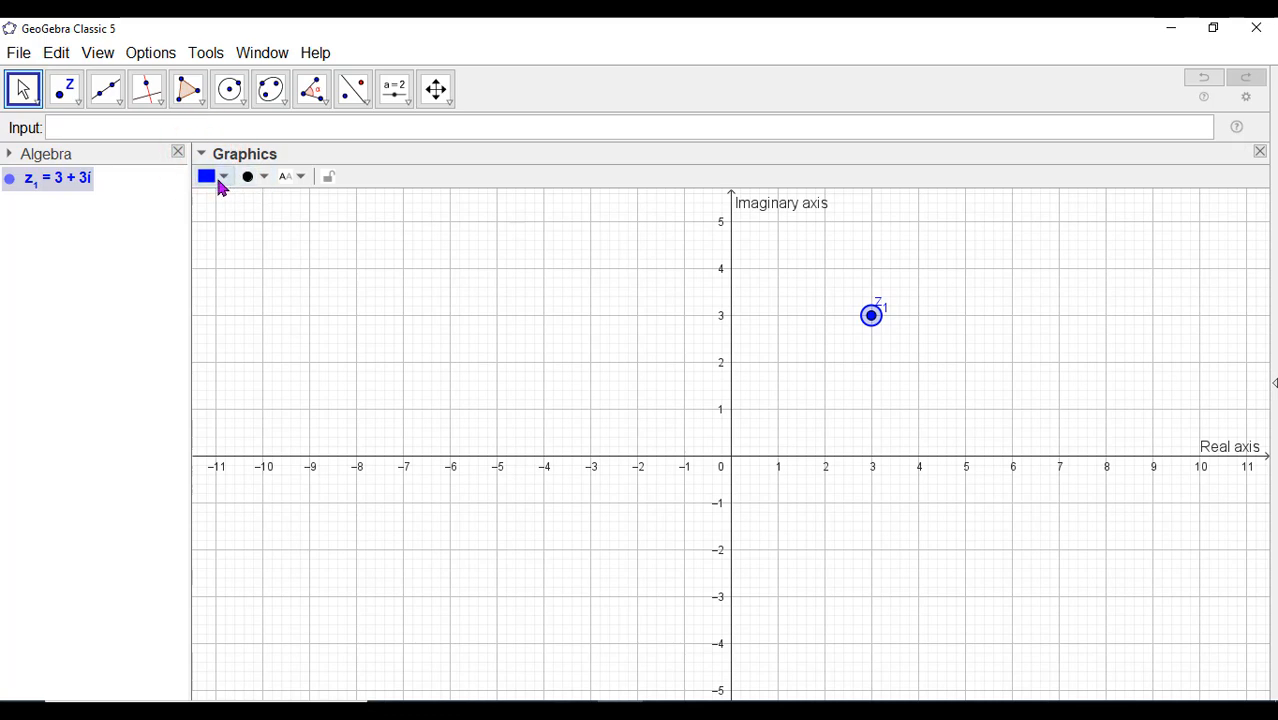
{"action": "left_click", "coordinate": [300, 178]}
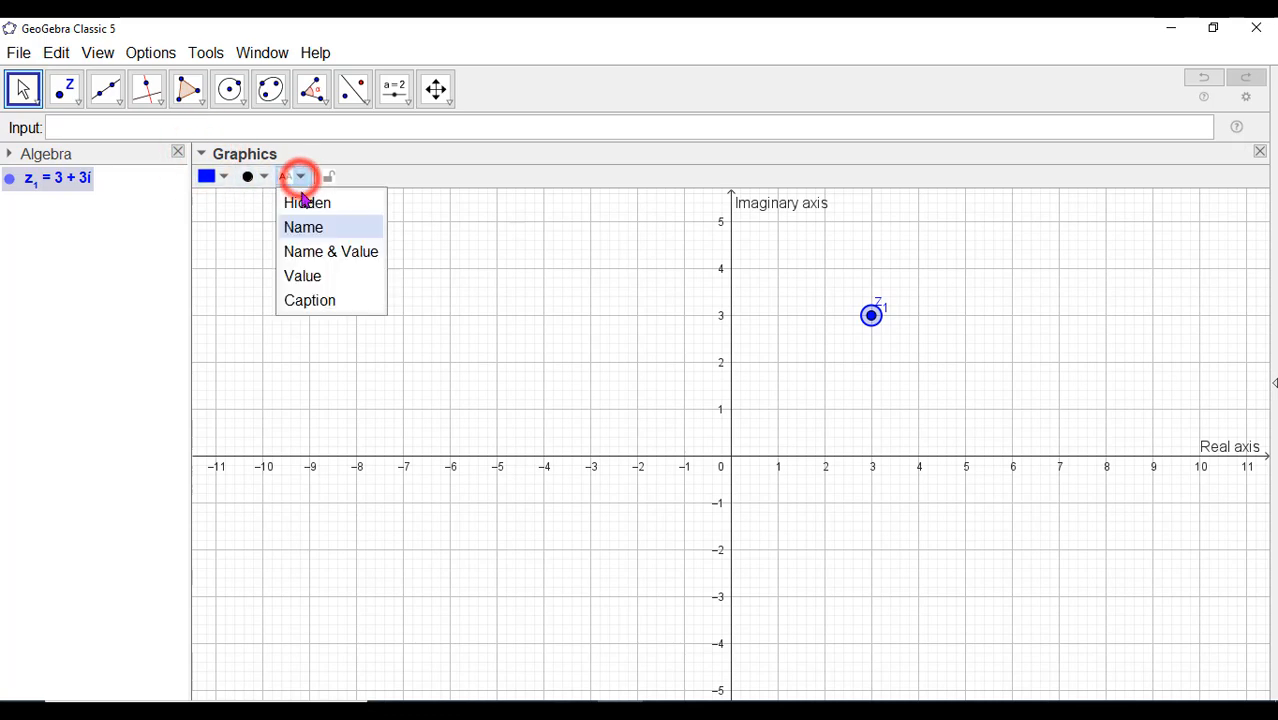
{"action": "left_click", "coordinate": [322, 255]}
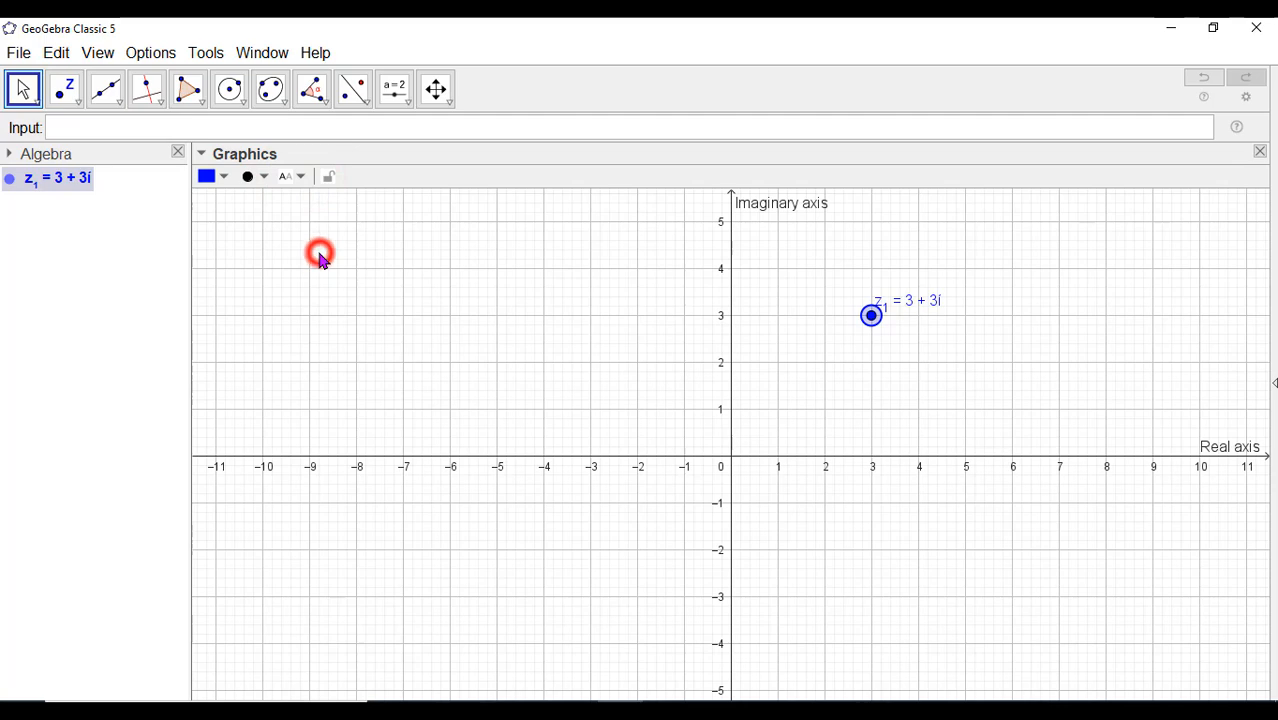
{"action": "left_click", "coordinate": [952, 386]}
{"action": "left_click", "coordinate": [872, 315]}
{"action": "left_click", "coordinate": [927, 360]}
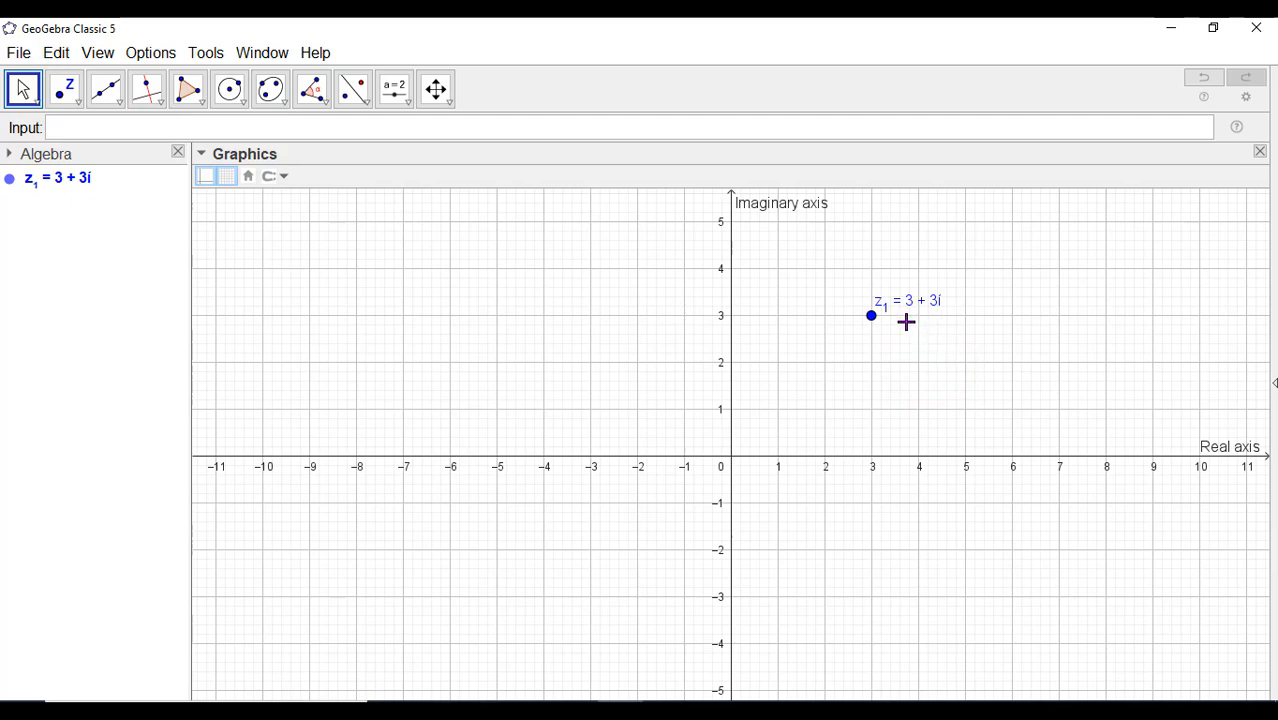
- Move the complex number z₁ around the plane and place it at 3 + 2i
{"action": "left_click_drag", "start_coordinate": [871, 327], "coordinate": [502, 316]}
{"action": "left_click_drag", "start_coordinate": [506, 380], "coordinate": [873, 373]}
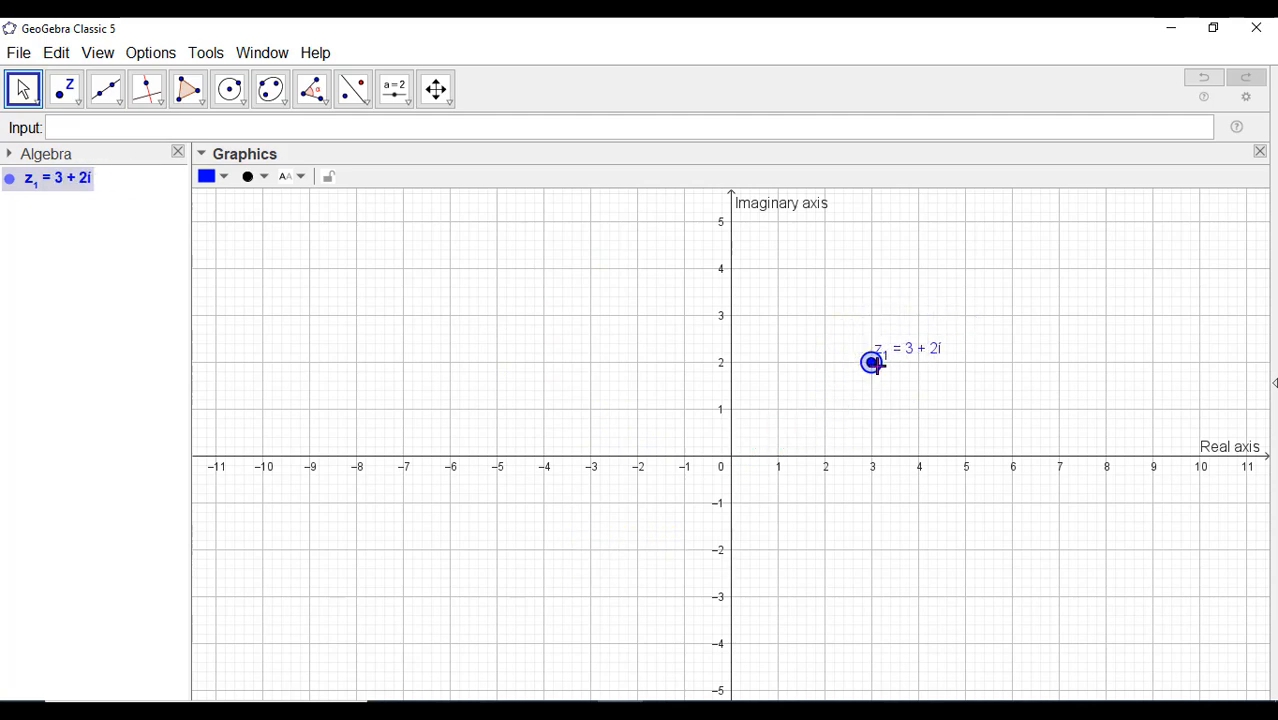
{"action": "left_click", "coordinate": [914, 420]}
{"action": "left_click", "coordinate": [915, 403]}
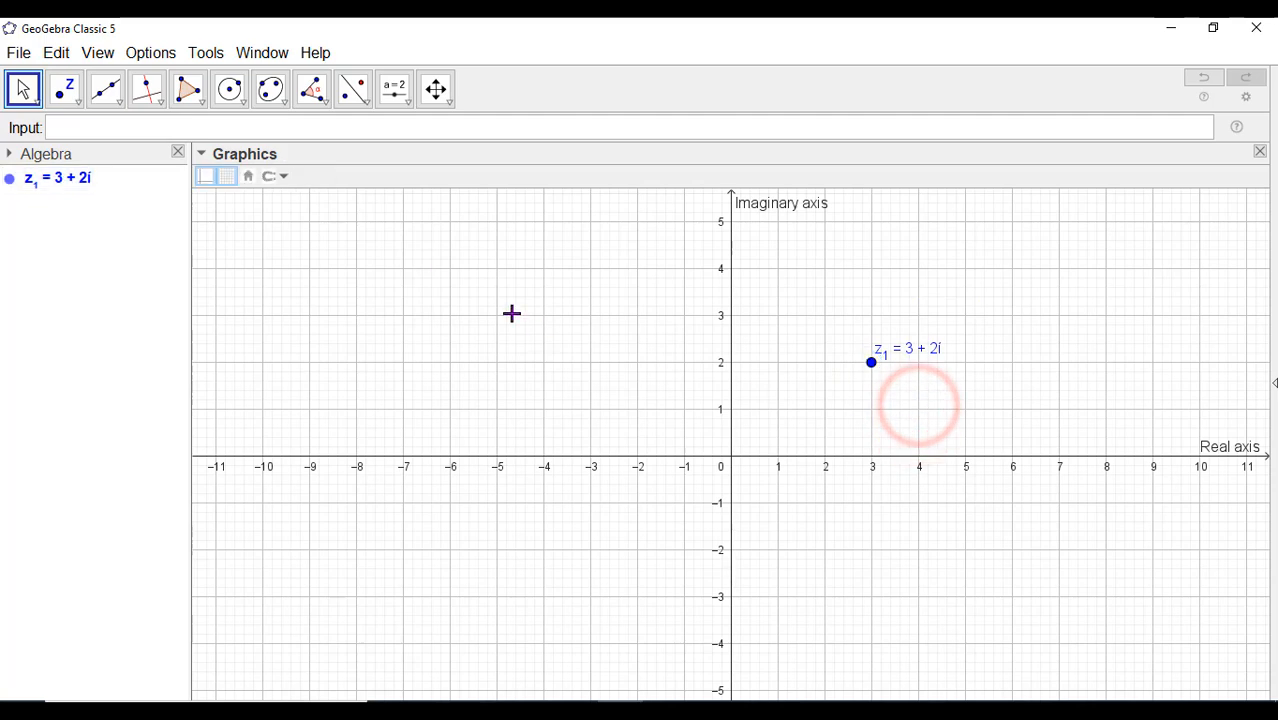
- Compute the real part of the complex number by entering real(z_1)
{"action": "left_click", "coordinate": [105, 127]}
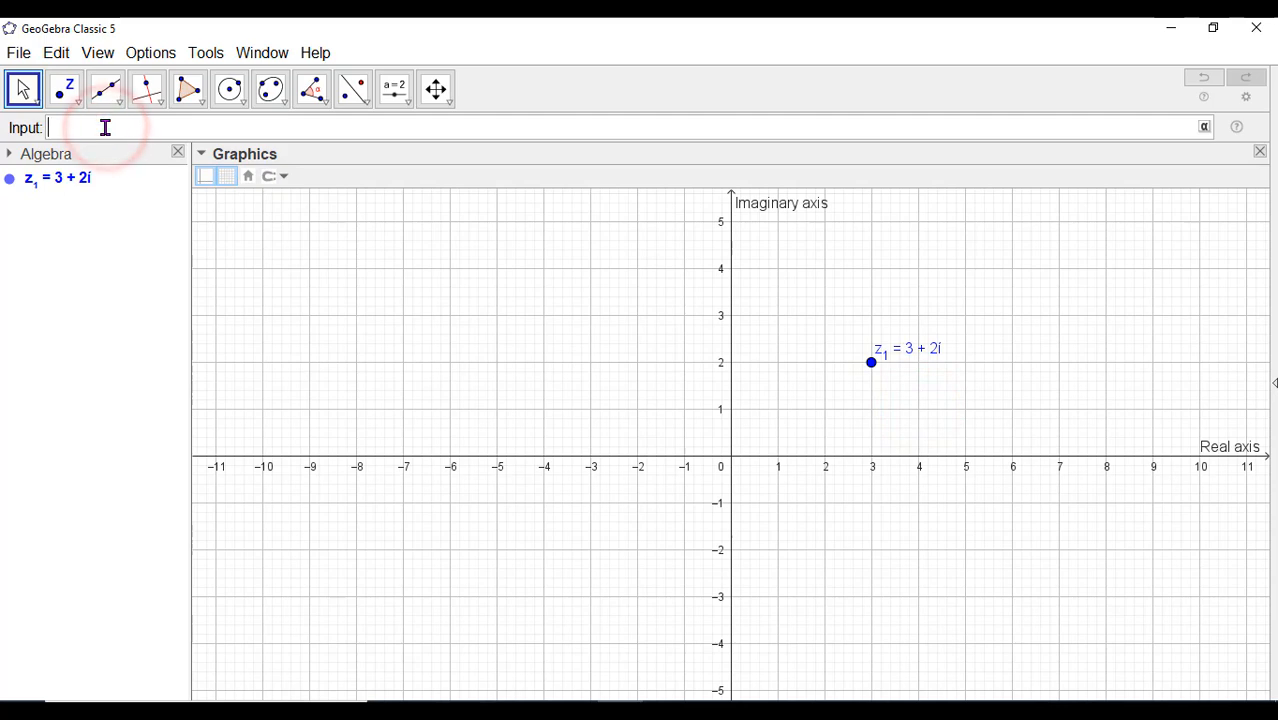
{"action": "type", "text": "real"}
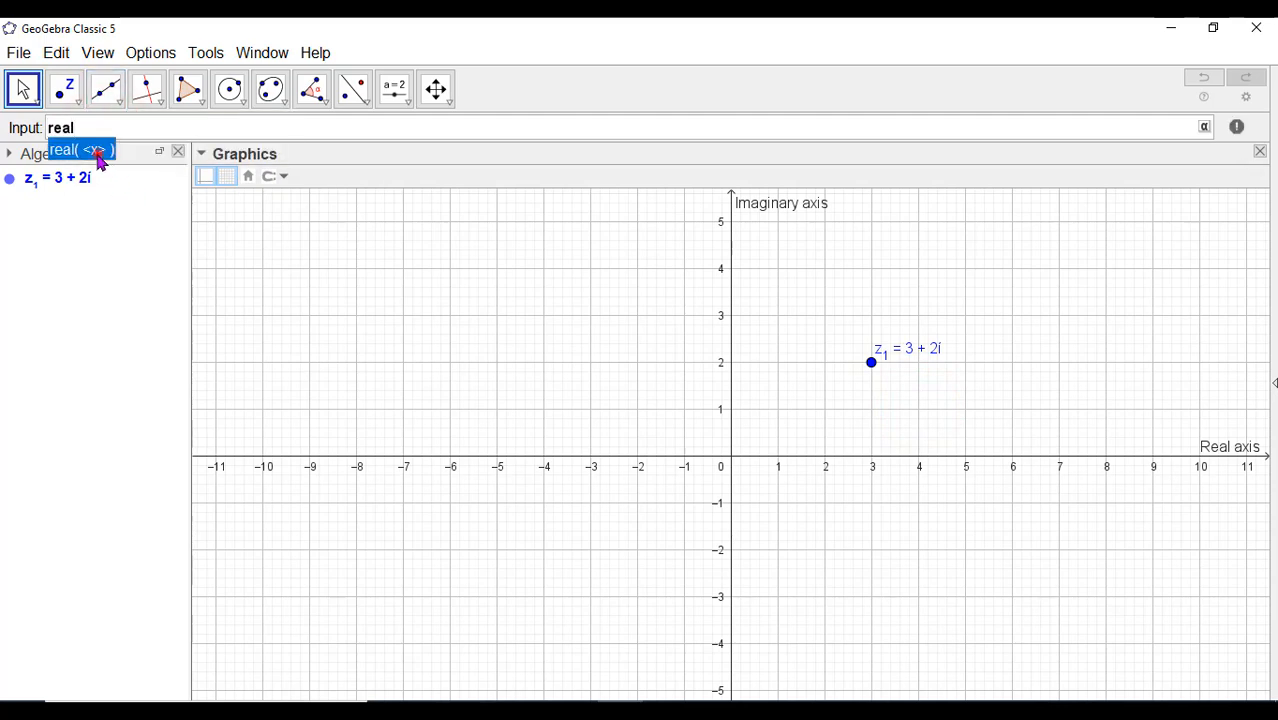
{"action": "left_click", "coordinate": [100, 160]}
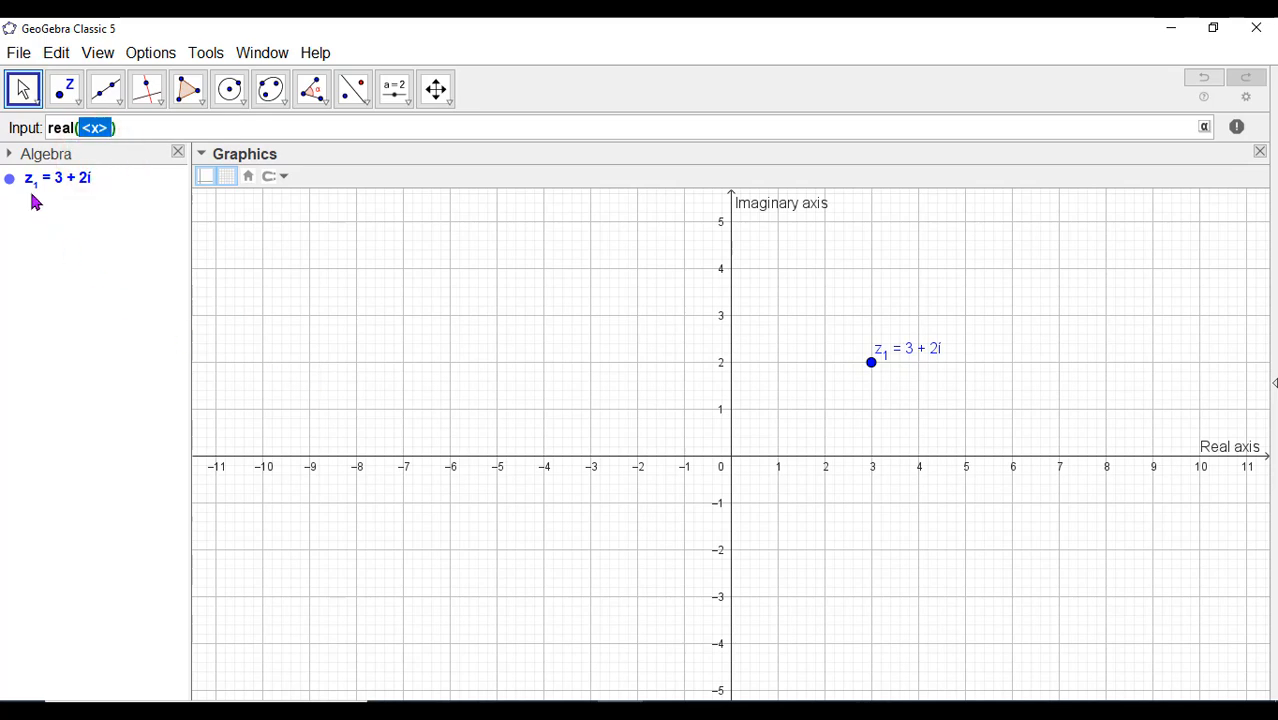
{"action": "type", "text": "z_1"}
{"action": "key", "text": "Return"}
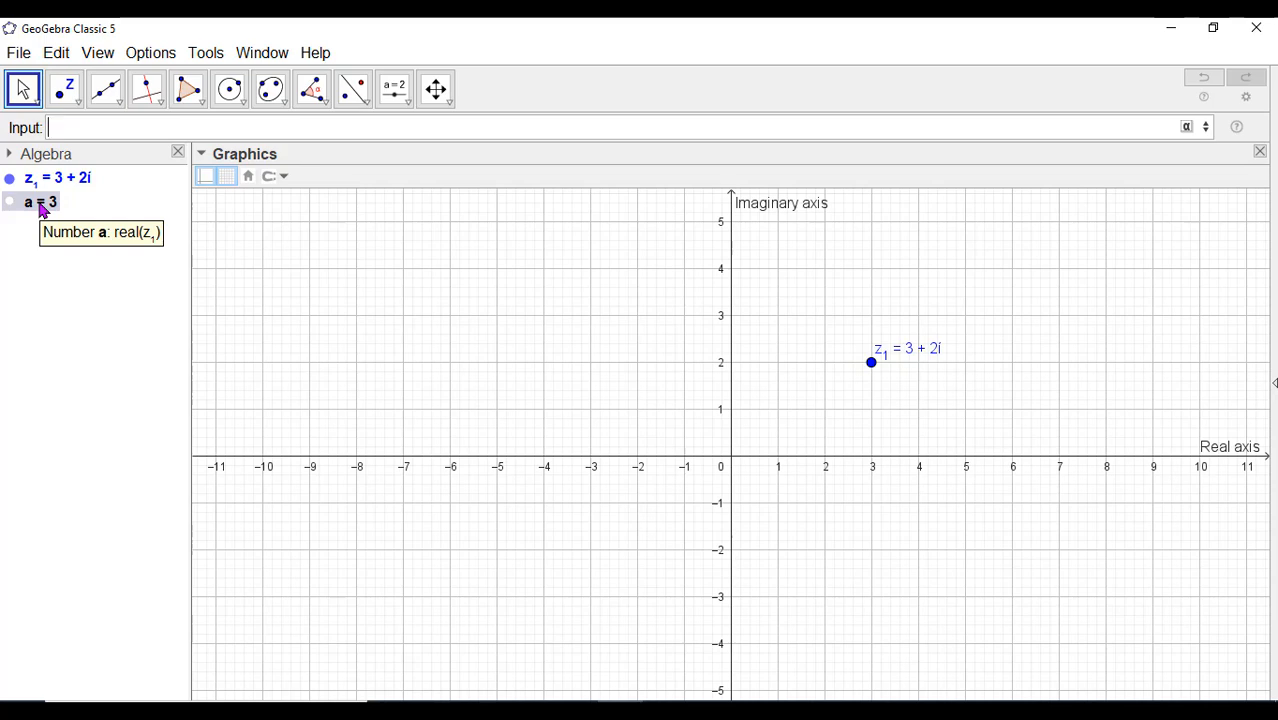
- Rename the number defined by real(z₁) to "Realpart"
{"action": "right_click", "coordinate": [42, 208]}
{"action": "left_click", "coordinate": [100, 258]}
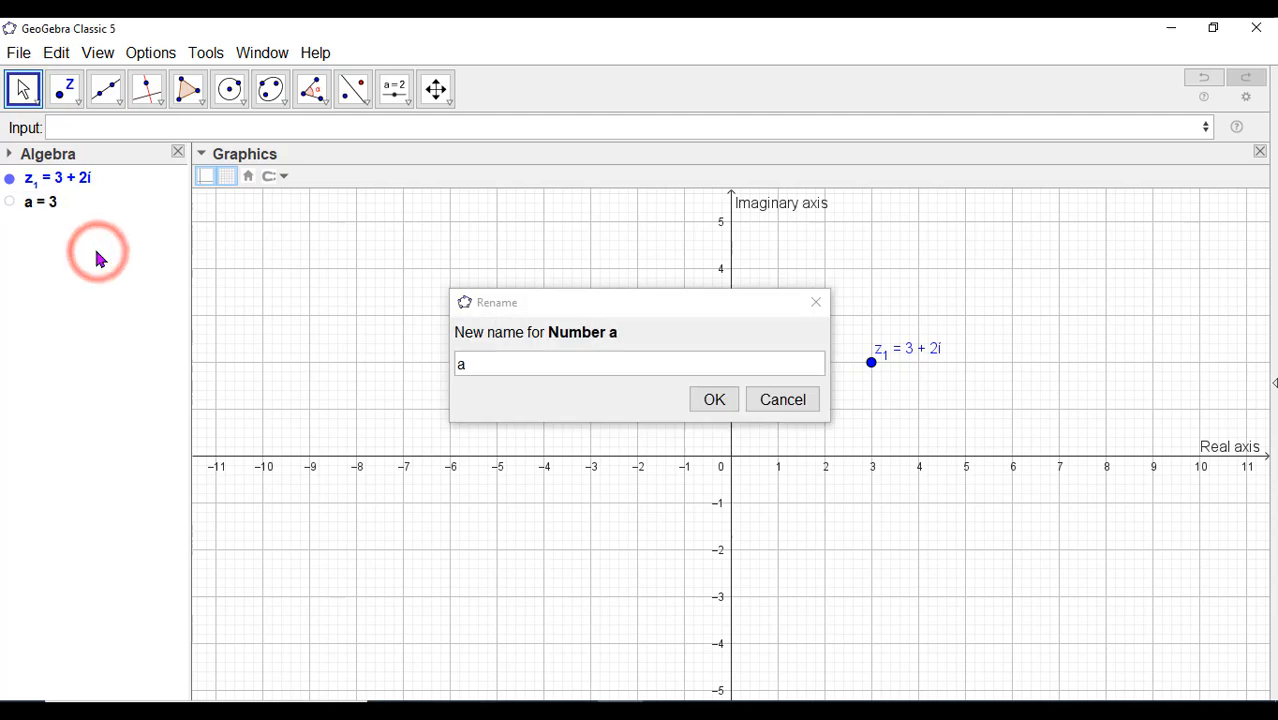
{"action": "left_click", "coordinate": [477, 366]}
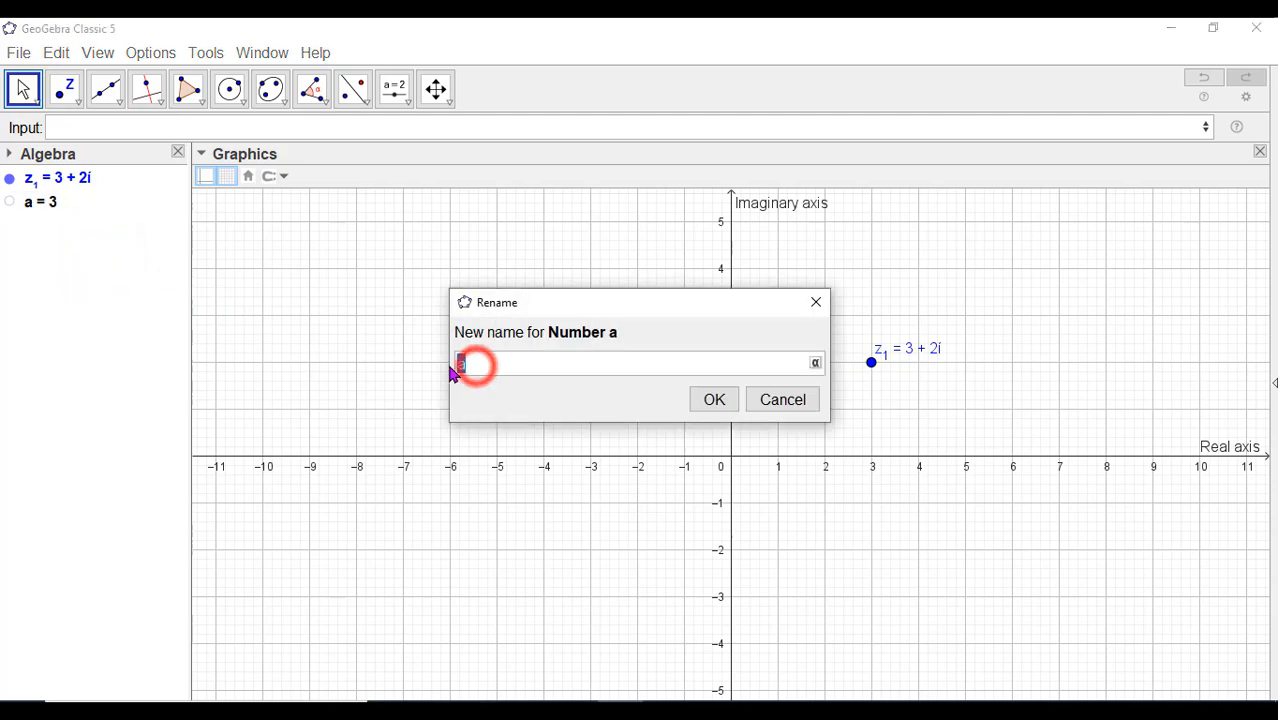
{"action": "key", "text": "BackSpace"}
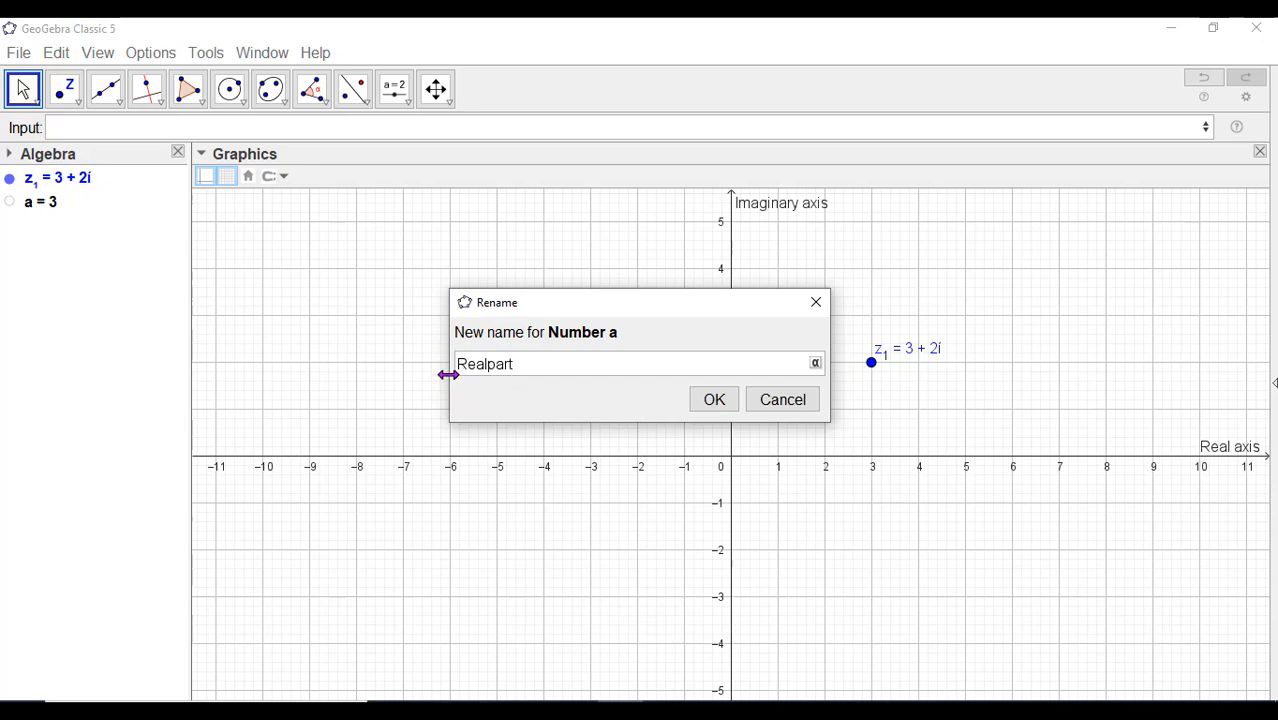
{"action": "key", "text": "Return"}
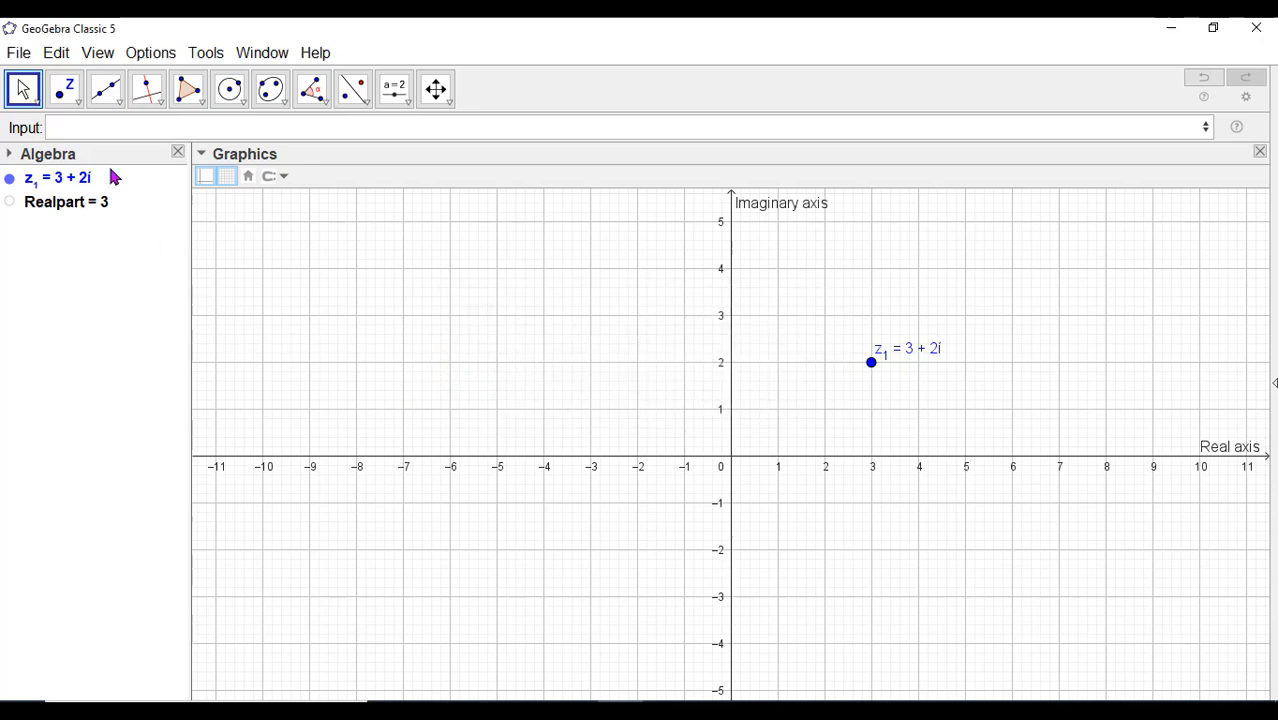
- Compute the imaginary part of the complex number by entering imaginary(z_1)
{"action": "left_click", "coordinate": [85, 126]}
{"action": "type", "text": "ima"}
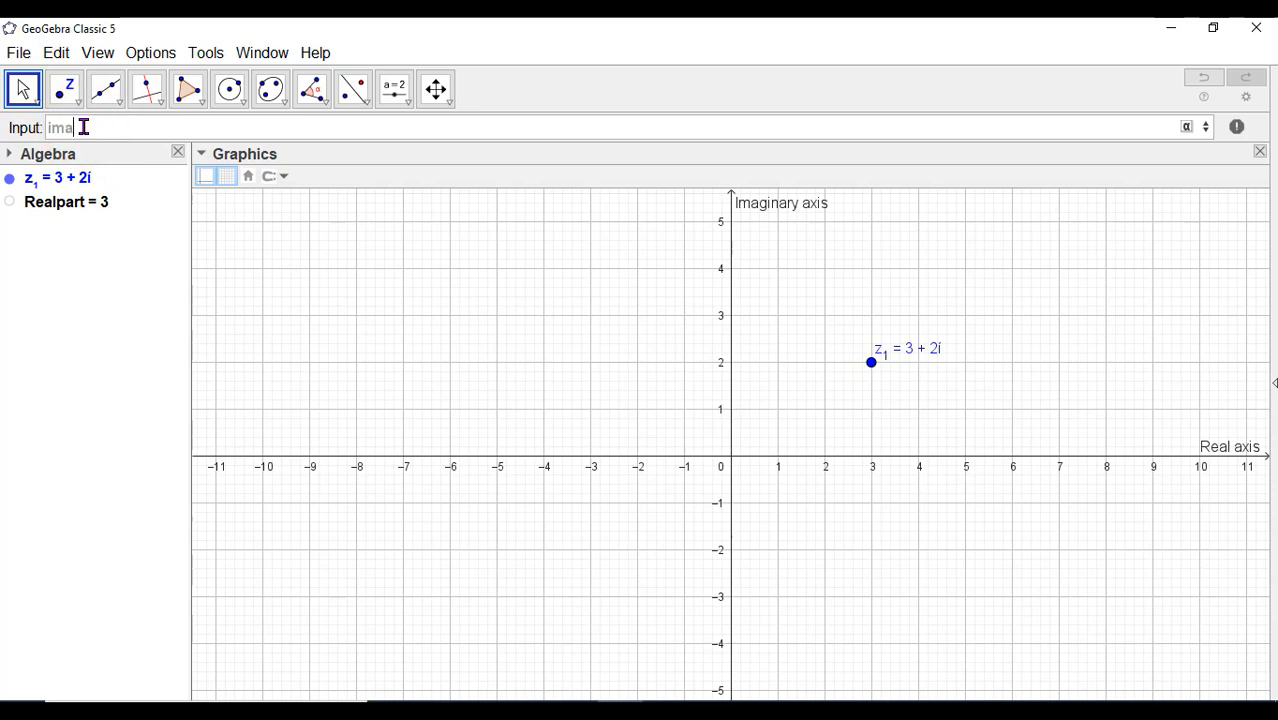
{"action": "type", "text": "ginary(z_1"}
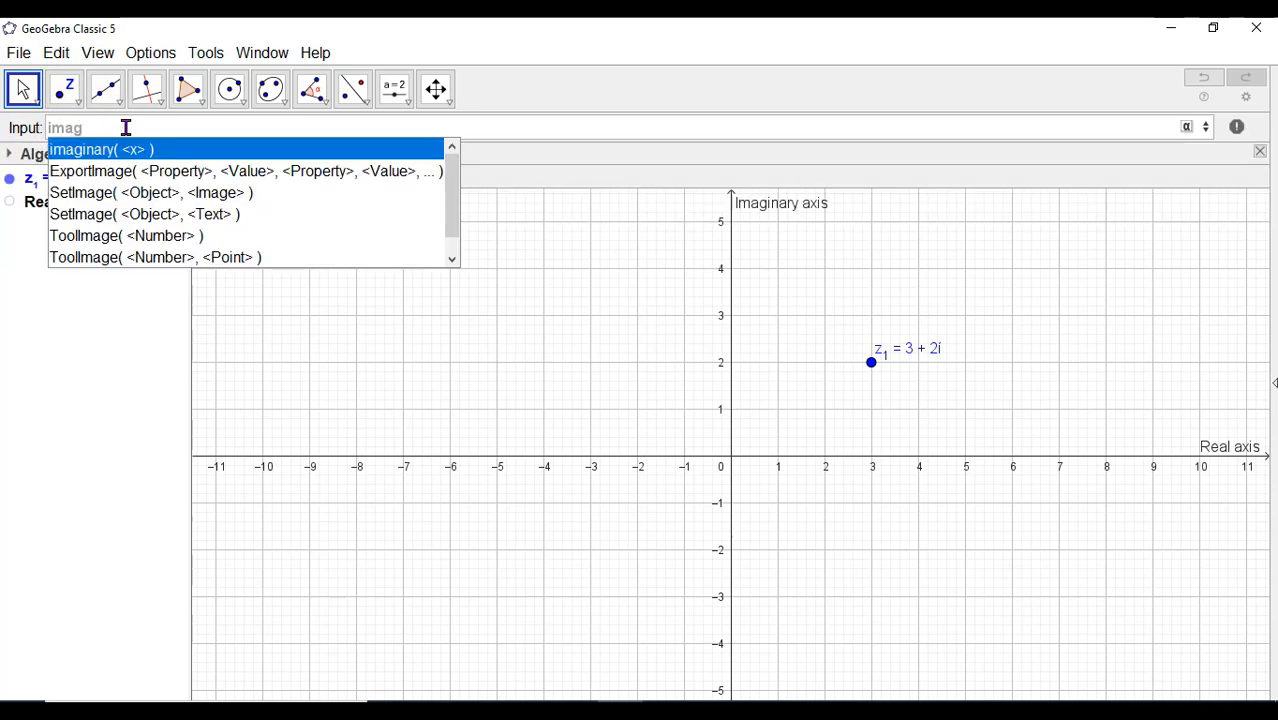
{"action": "key", "text": "Return"}
{"action": "type", "text": "z_1)"}
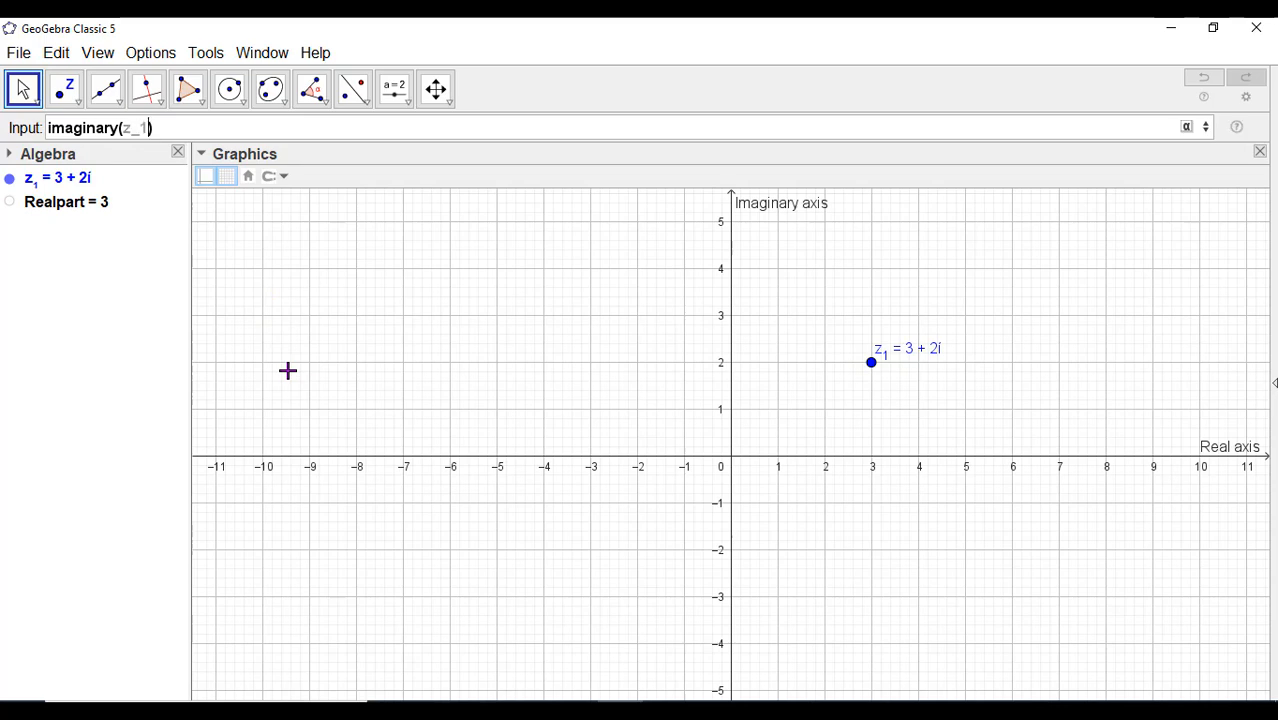
{"action": "key", "text": "Return"}
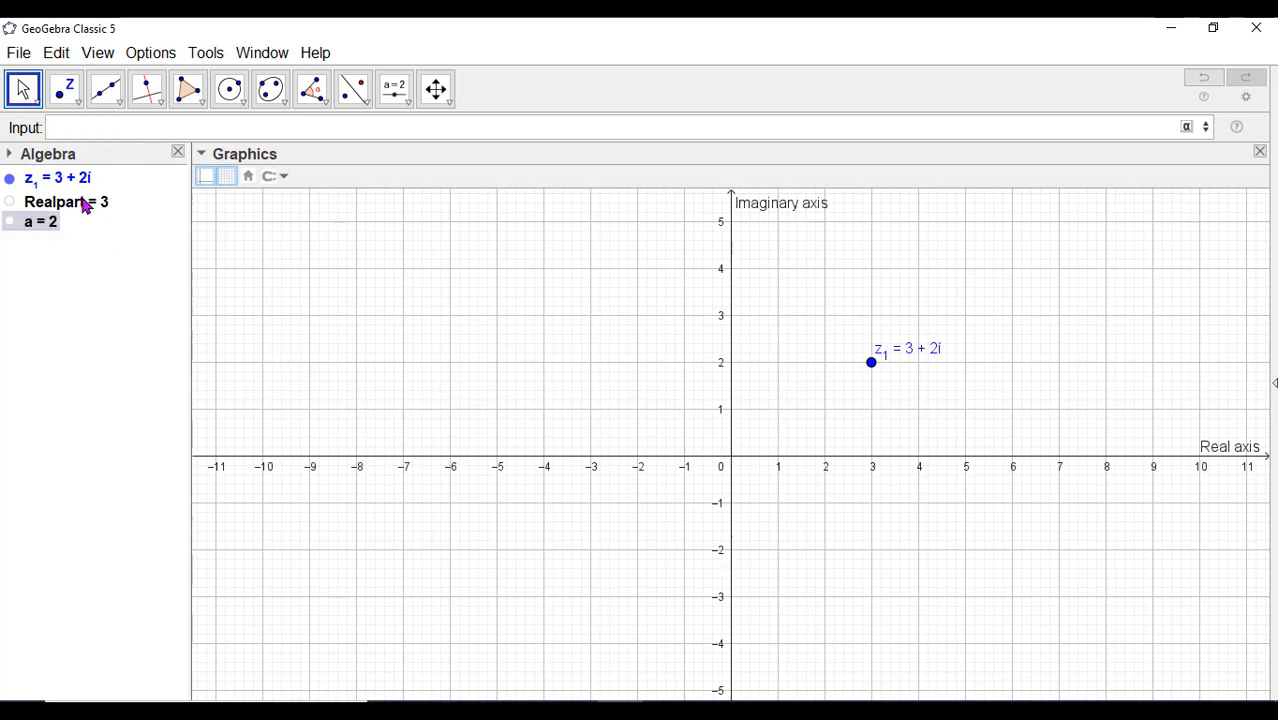
- Rename the number defined by imaginary(z₁) to "Imaginarypart"
{"action": "right_click", "coordinate": [33, 228]}
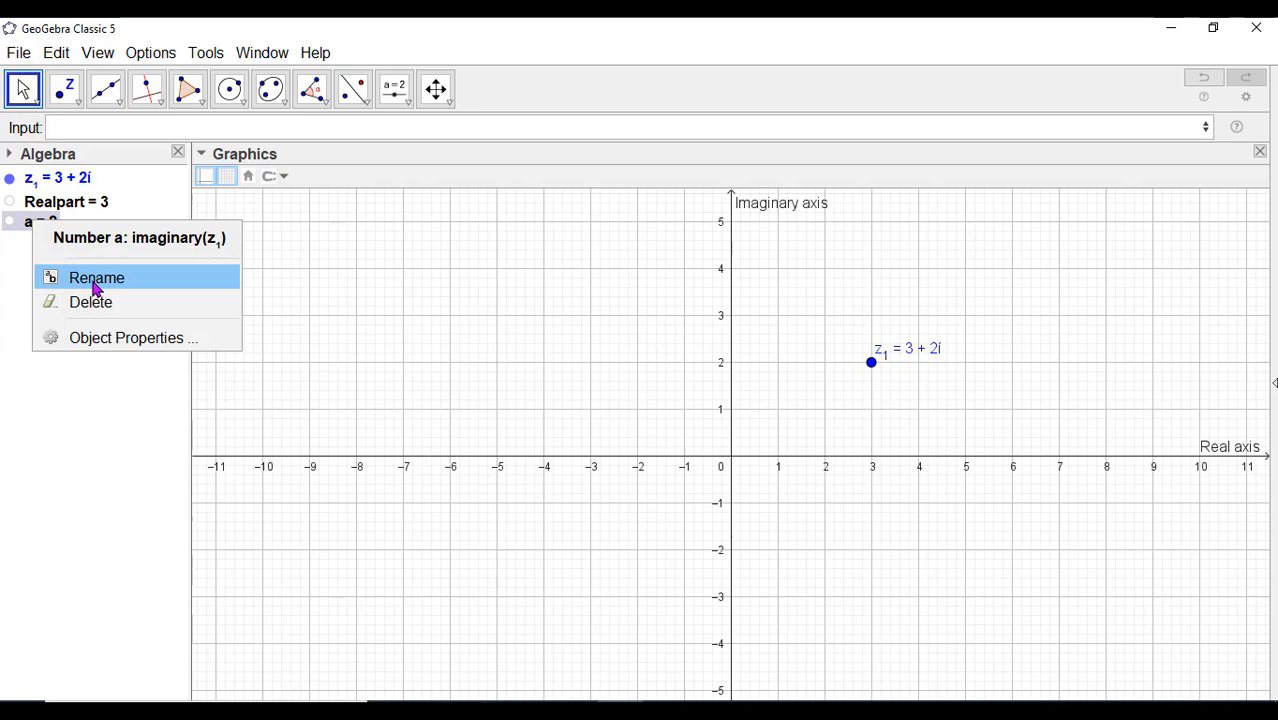
{"action": "left_click", "coordinate": [93, 280]}
{"action": "double_click", "coordinate": [485, 365]}
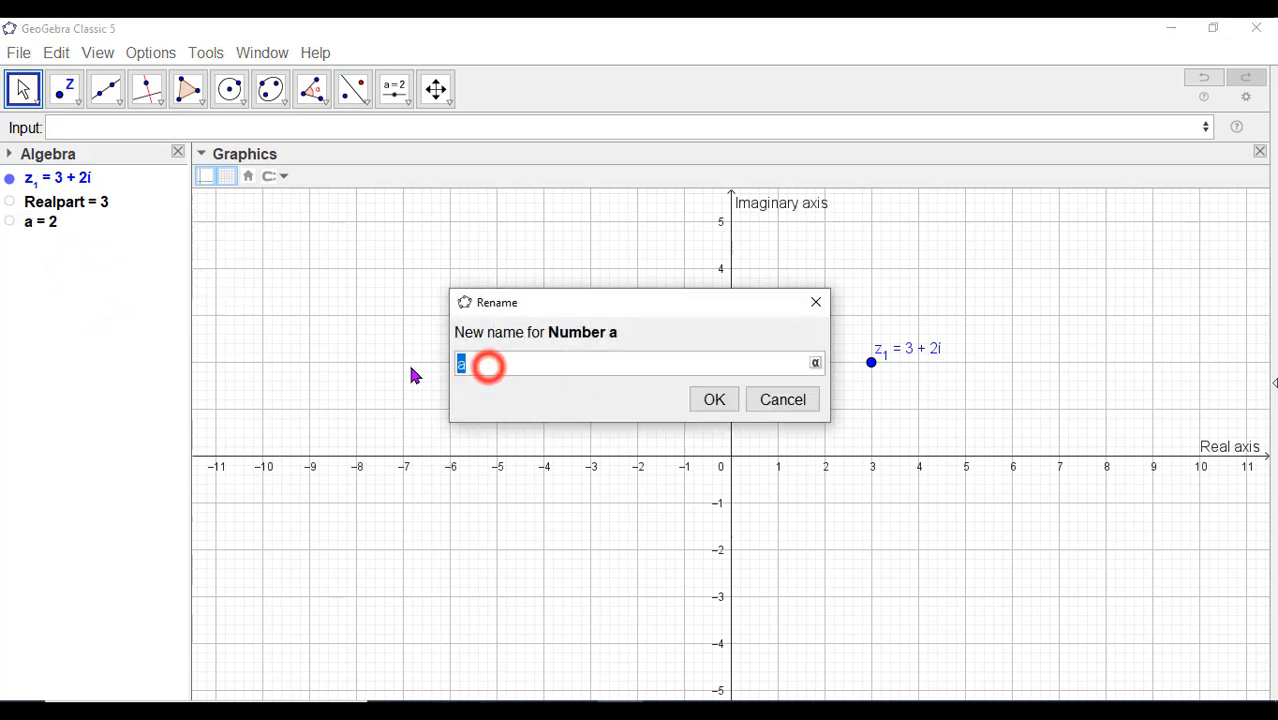
{"action": "key", "text": "BackSpace"}
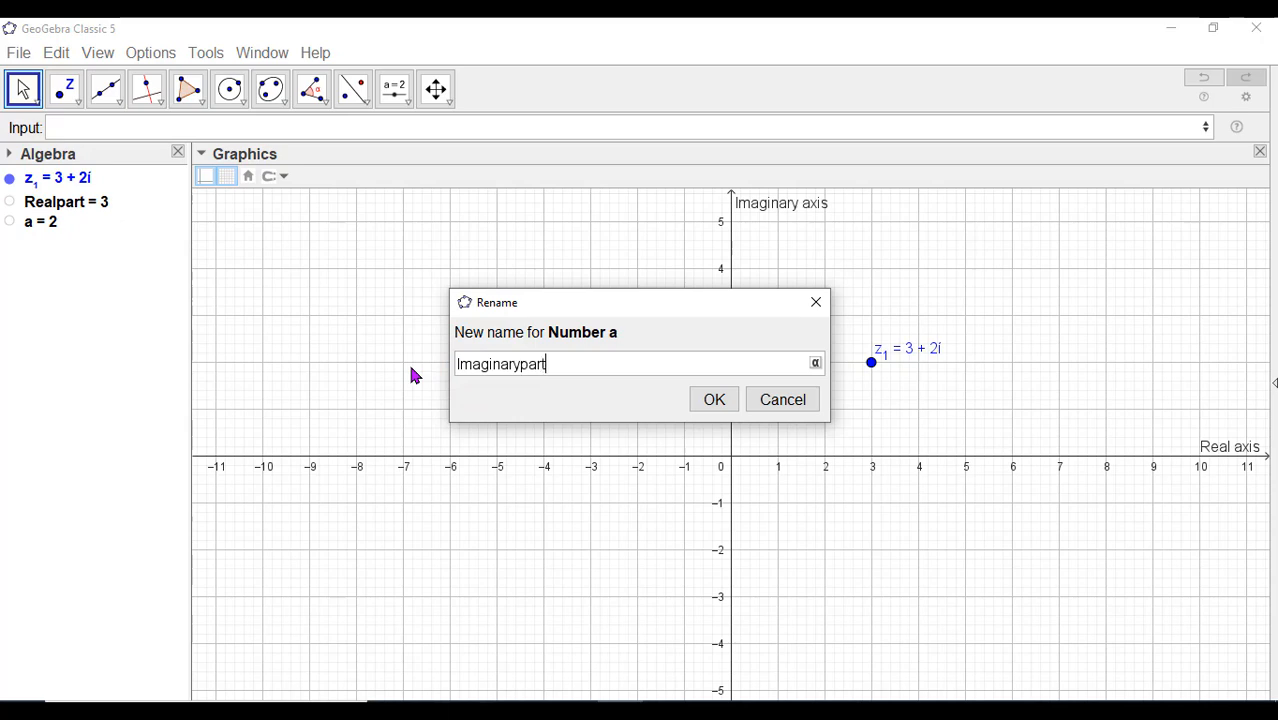
{"action": "key", "text": "Return"}
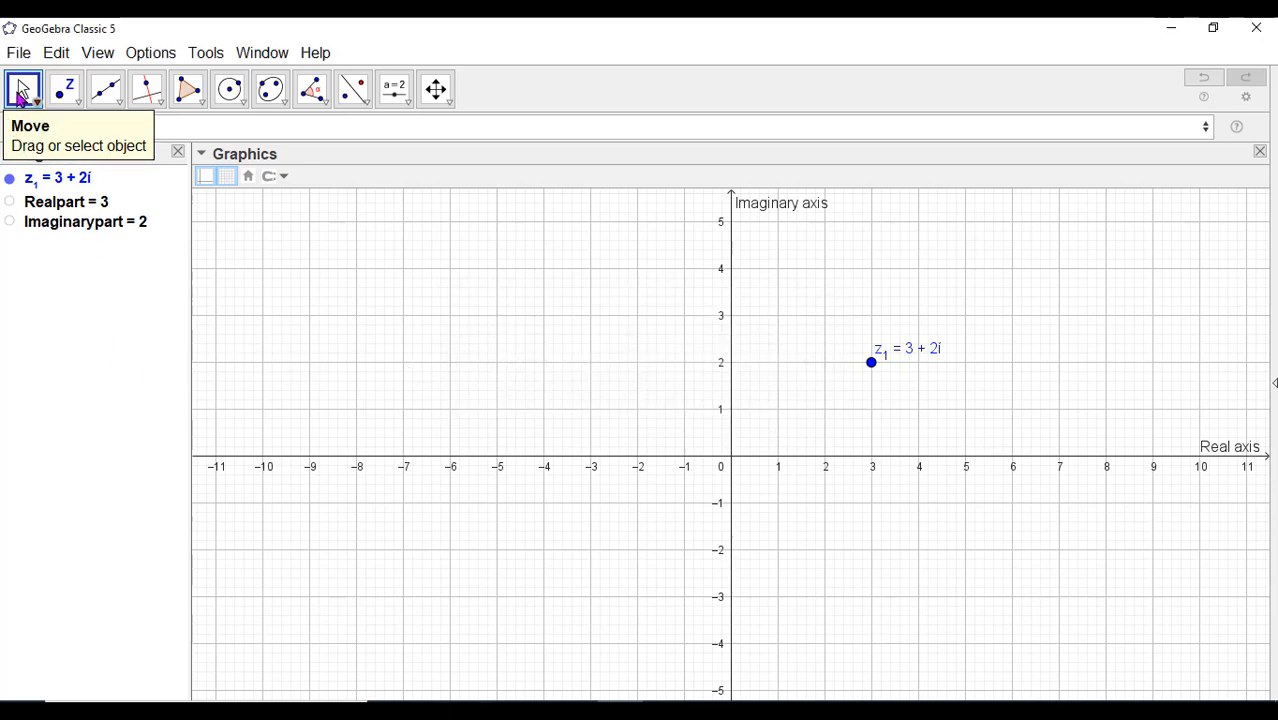
{"action": "left_click", "coordinate": [279, 313]}
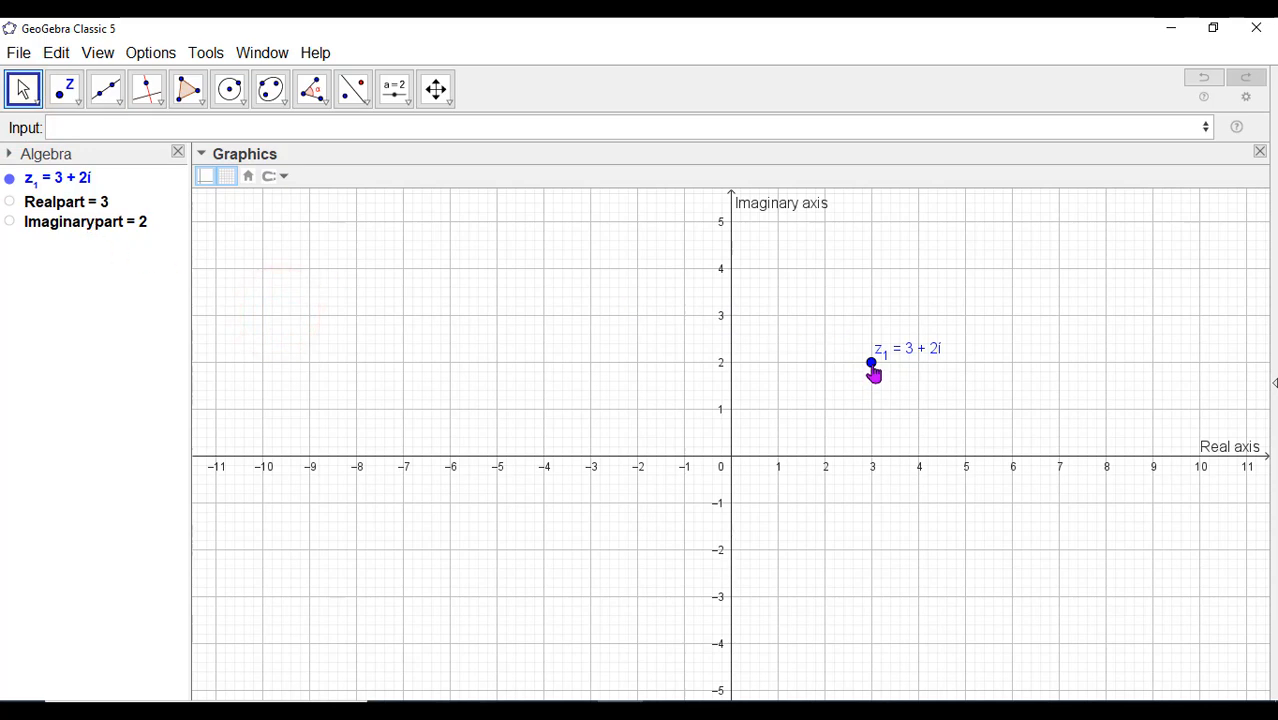
- Move the complex number z₁ through other quadrants of the plane and place it at 3 + 3i
{"action": "left_click", "coordinate": [872, 364]}
{"action": "left_click_drag", "start_coordinate": [872, 366], "coordinate": [830, 559]}
{"action": "left_click_drag", "start_coordinate": [670, 574], "coordinate": [499, 558]}
{"action": "left_click_drag", "start_coordinate": [490, 558], "coordinate": [873, 325]}
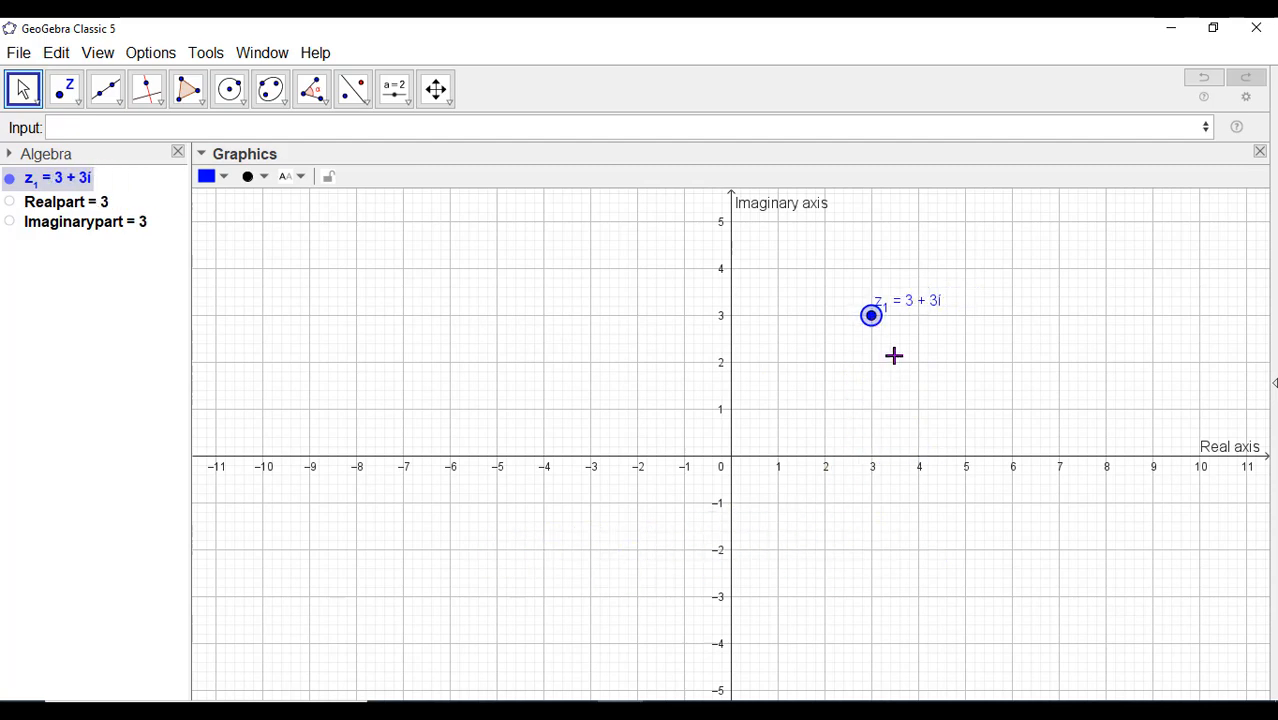
{"action": "left_click", "coordinate": [894, 359]}
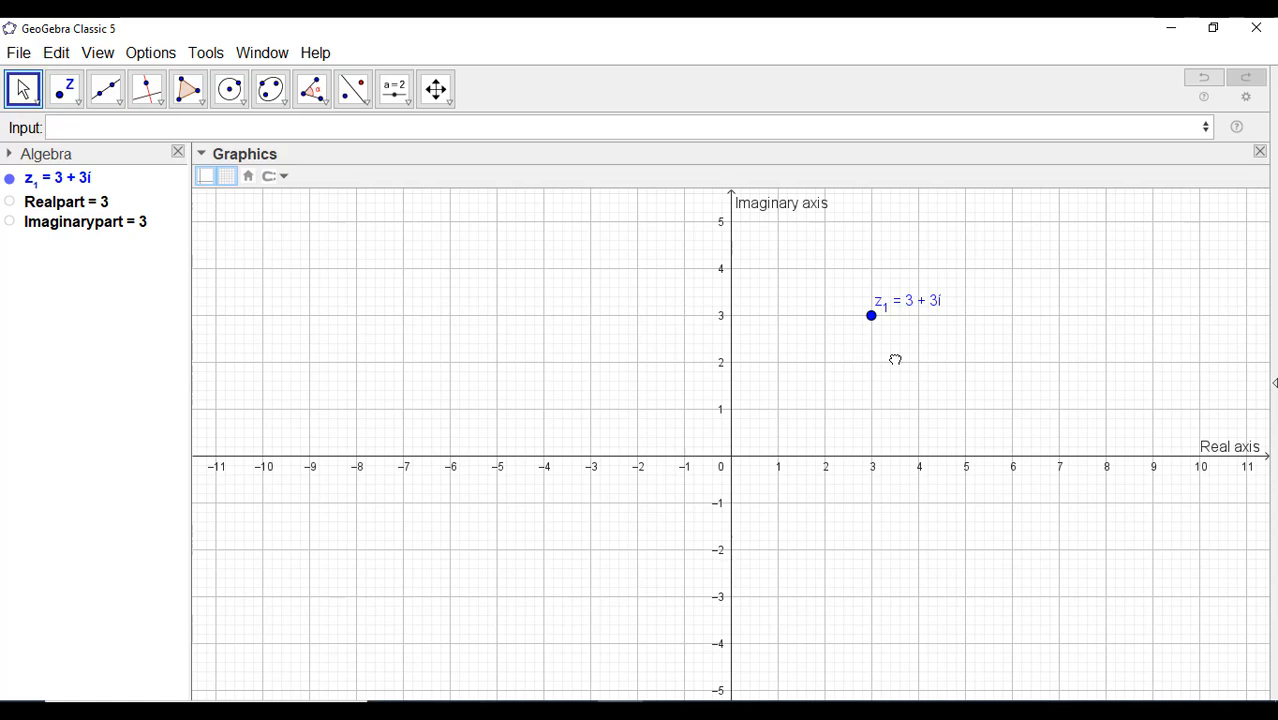
- Plot a second complex number on the plane by entering 2+i4
{"action": "left_click", "coordinate": [100, 129]}
{"action": "type", "text": "2+i4"}
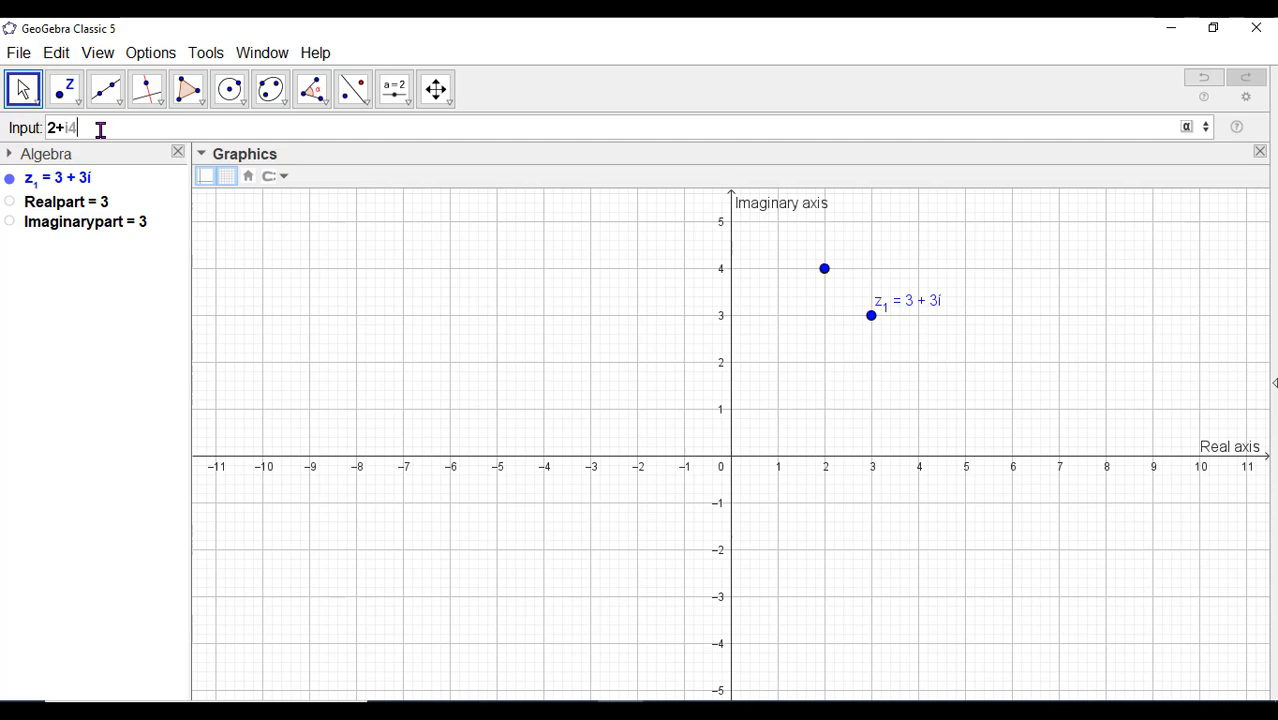
{"action": "key", "text": "Return"}
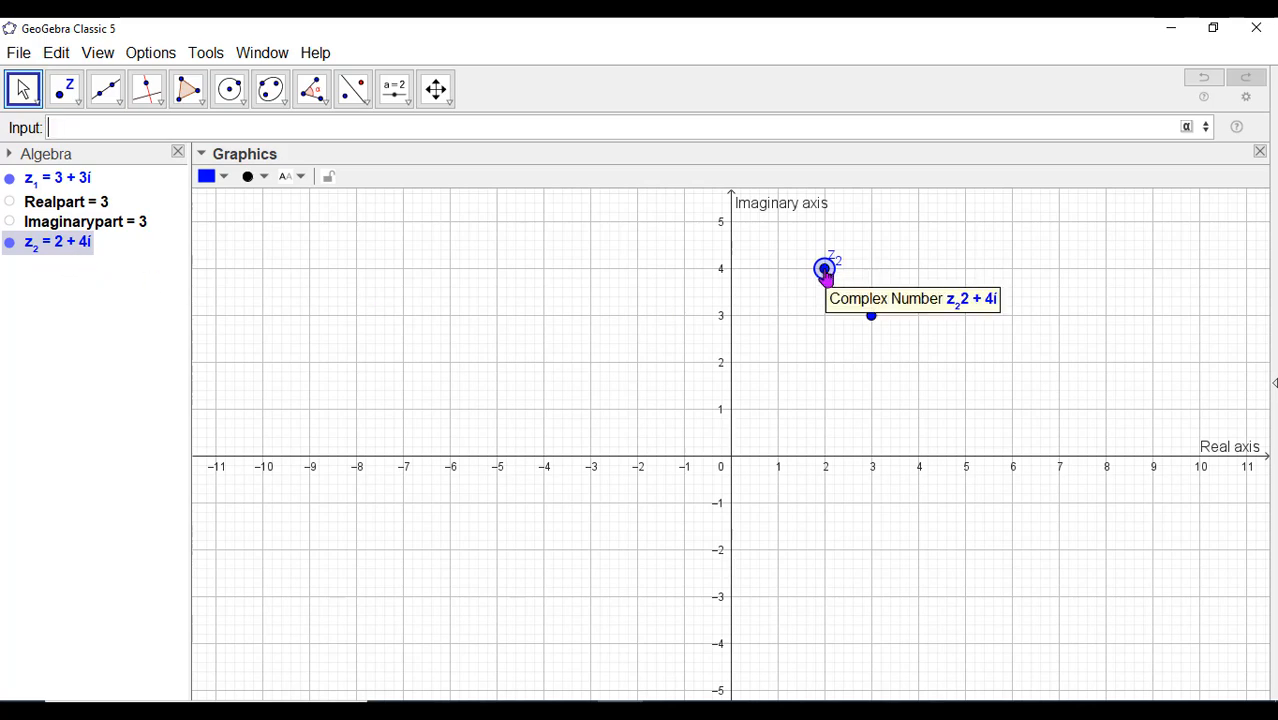
- Set the label of the complex number at 2 + 4i to show both name and value
{"action": "left_click", "coordinate": [292, 176]}
{"action": "left_click", "coordinate": [313, 251]}
{"action": "left_click", "coordinate": [796, 334]}
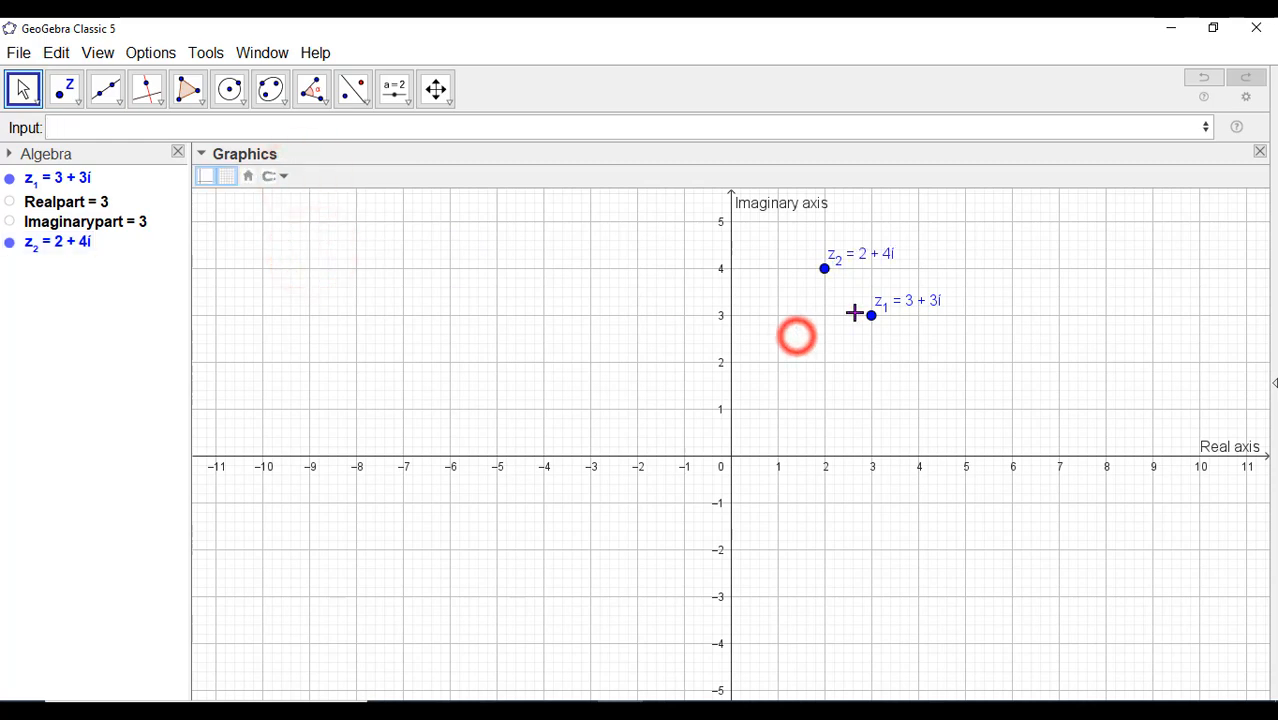
{"action": "left_click", "coordinate": [23, 90]}
{"action": "left_click", "coordinate": [117, 297]}
{"action": "left_click", "coordinate": [72, 98]}
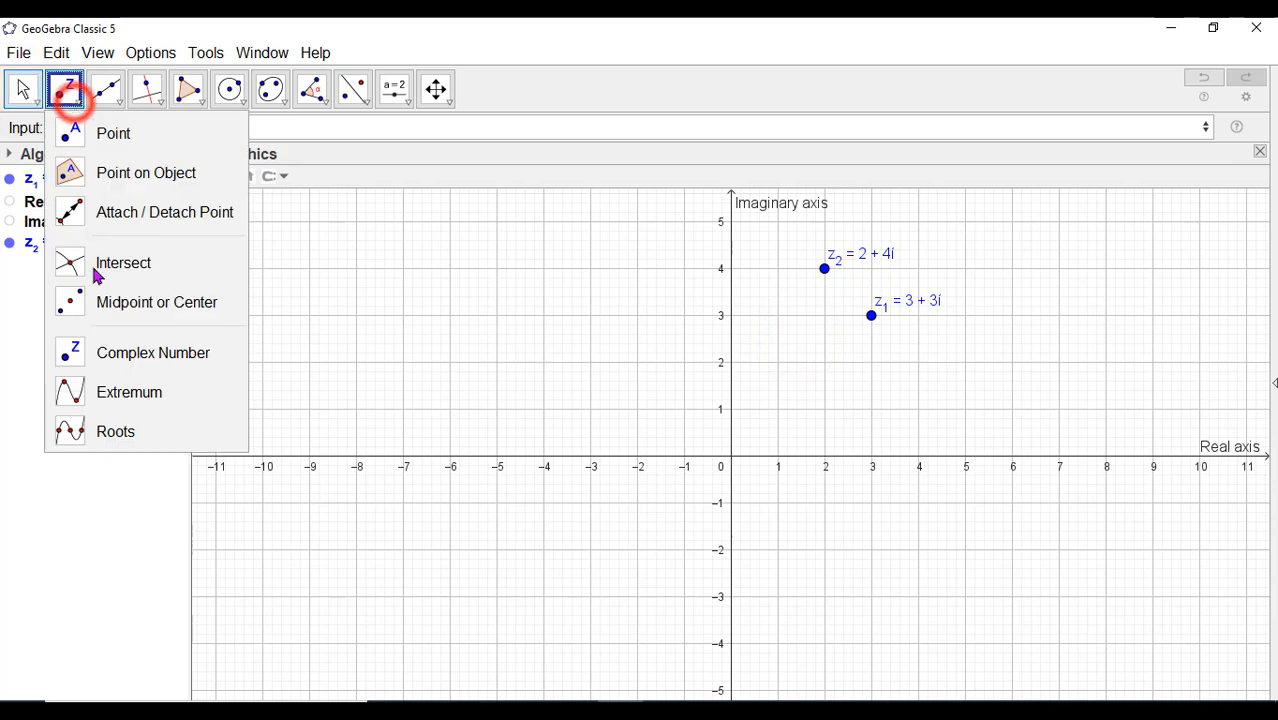
{"action": "left_click", "coordinate": [568, 352]}
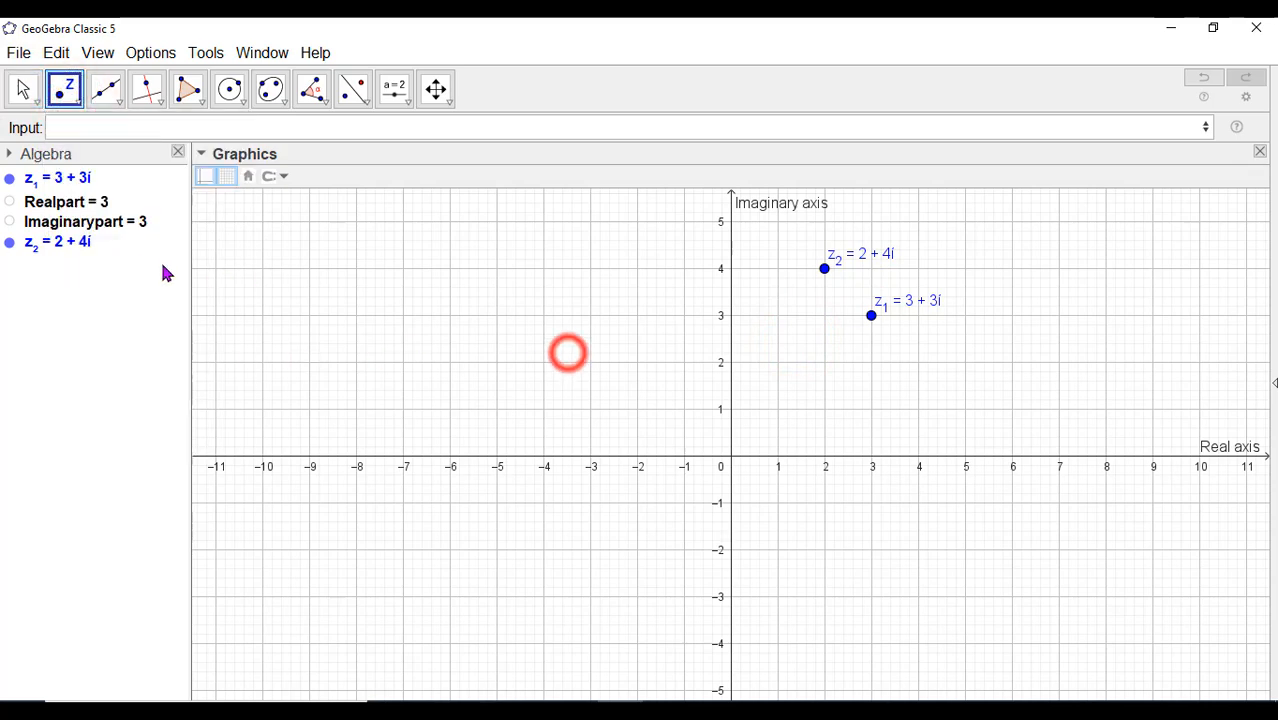